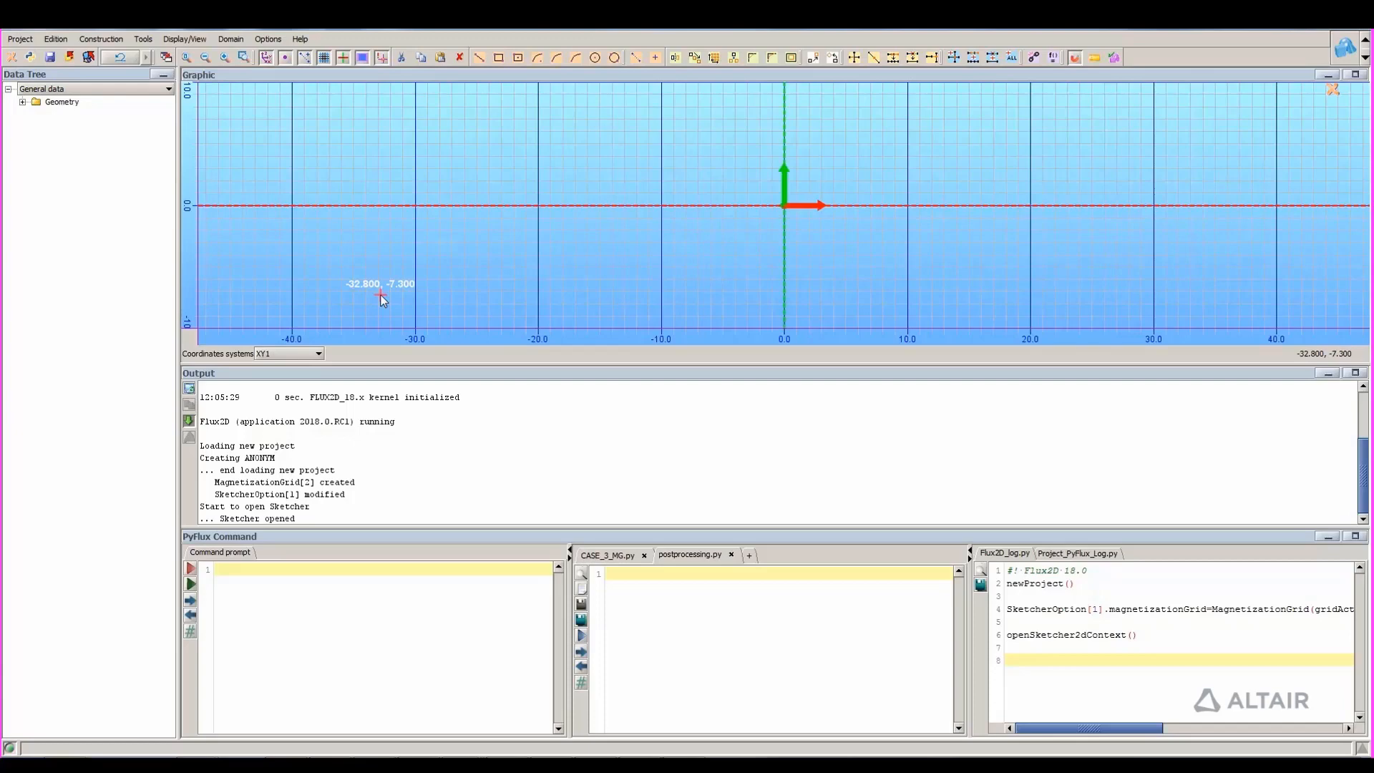
- Close the 2D Sketcher context
click(14, 58)
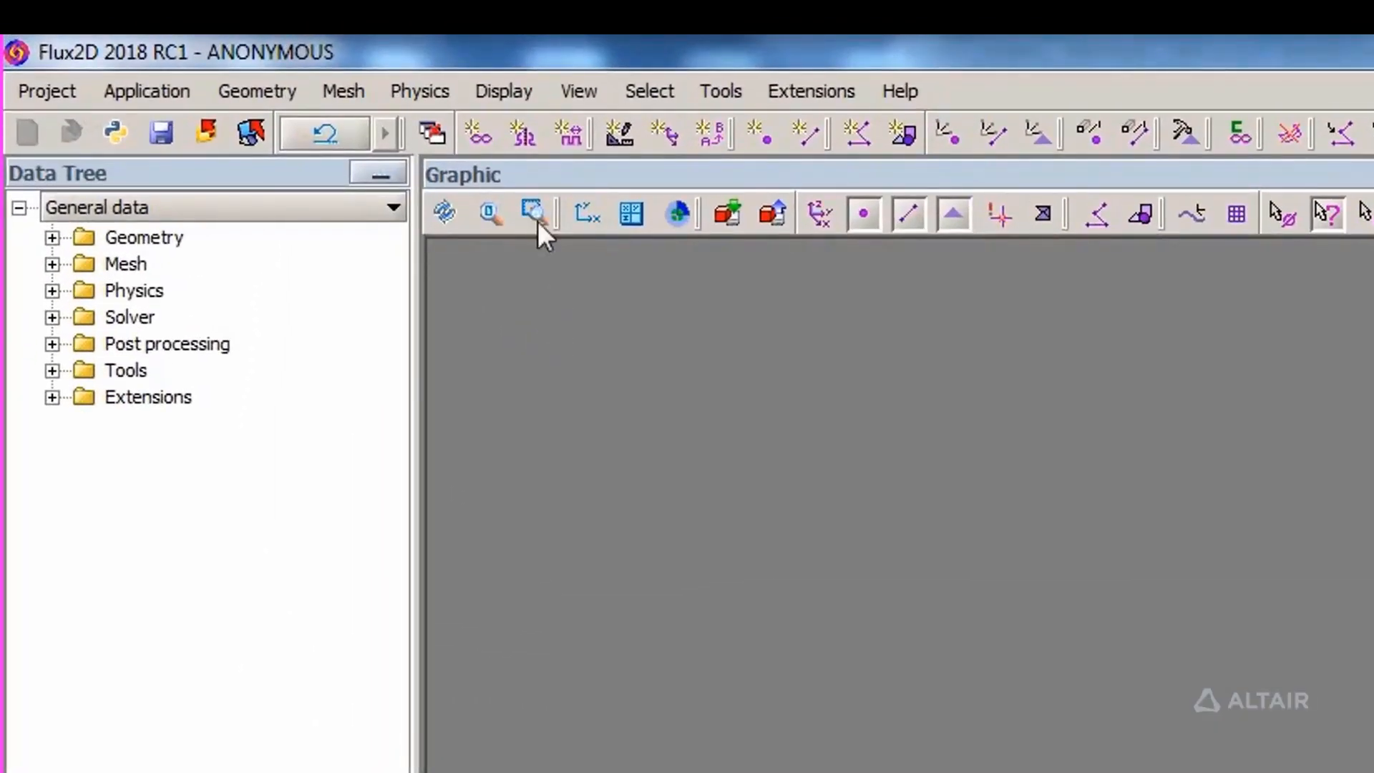
click(343, 92)
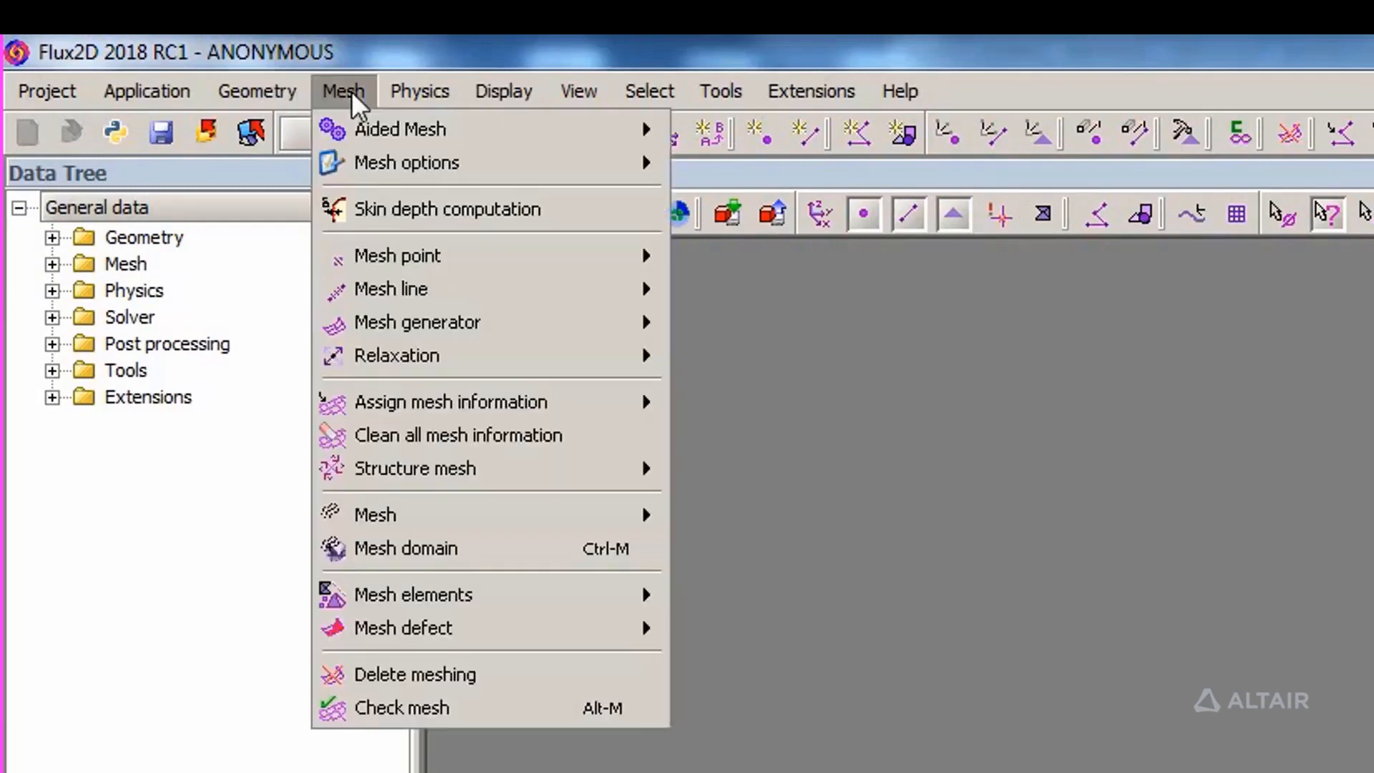
mouse_move(466, 259)
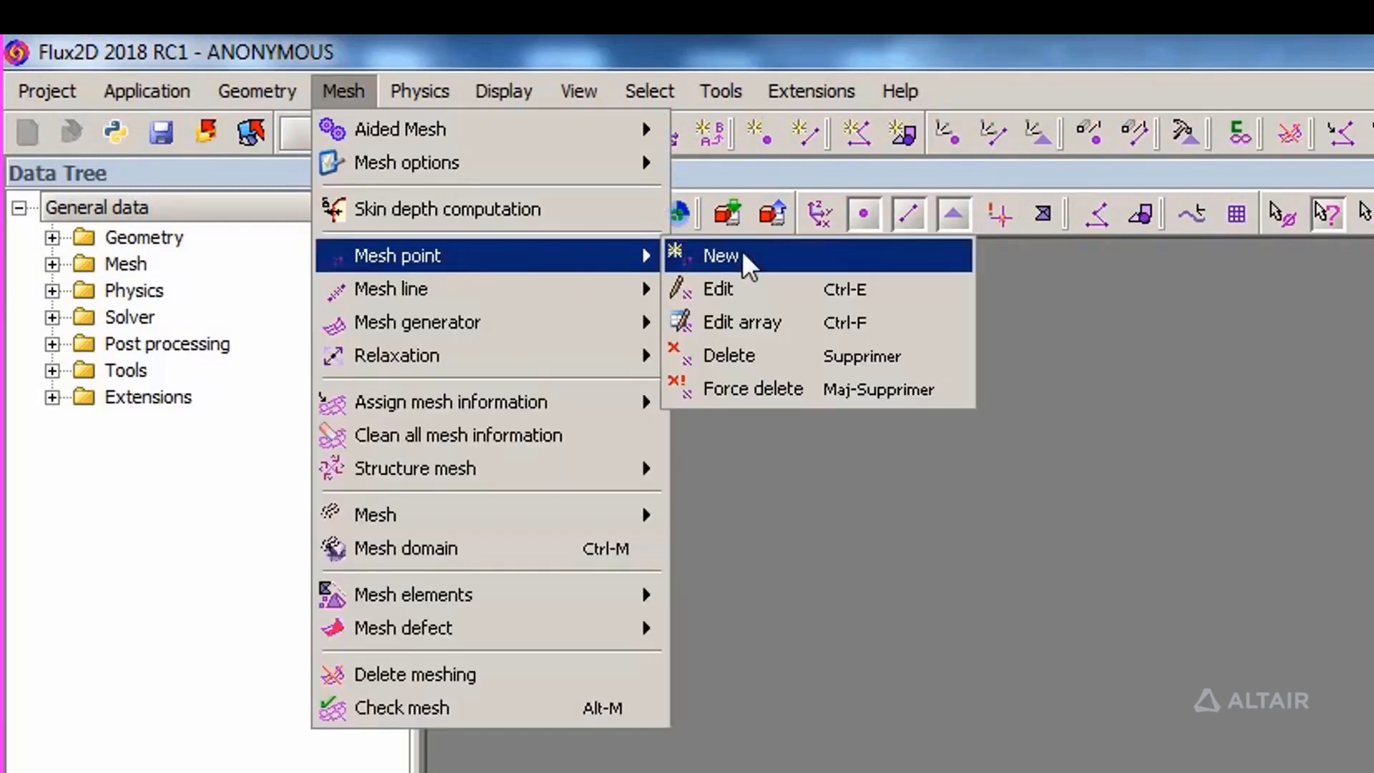
mouse_move(619, 285)
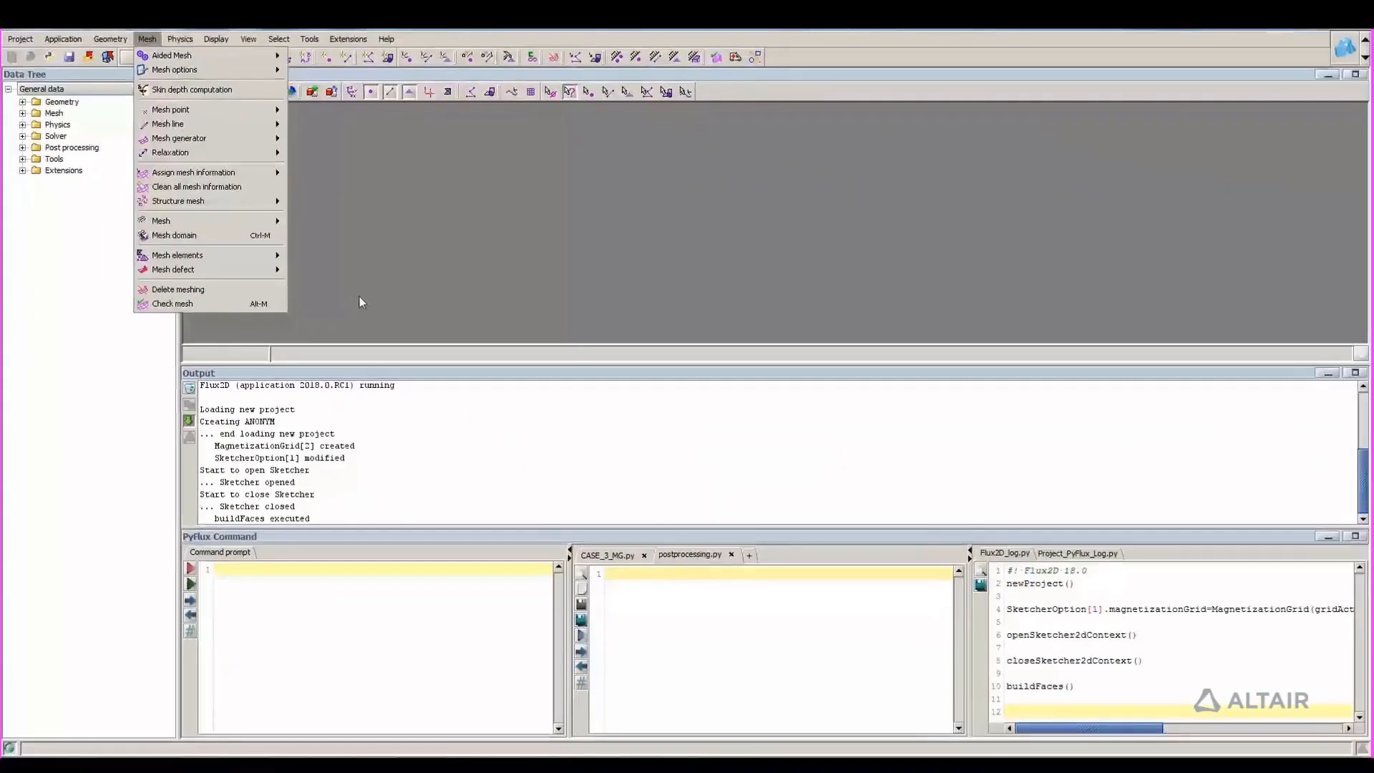
click(359, 296)
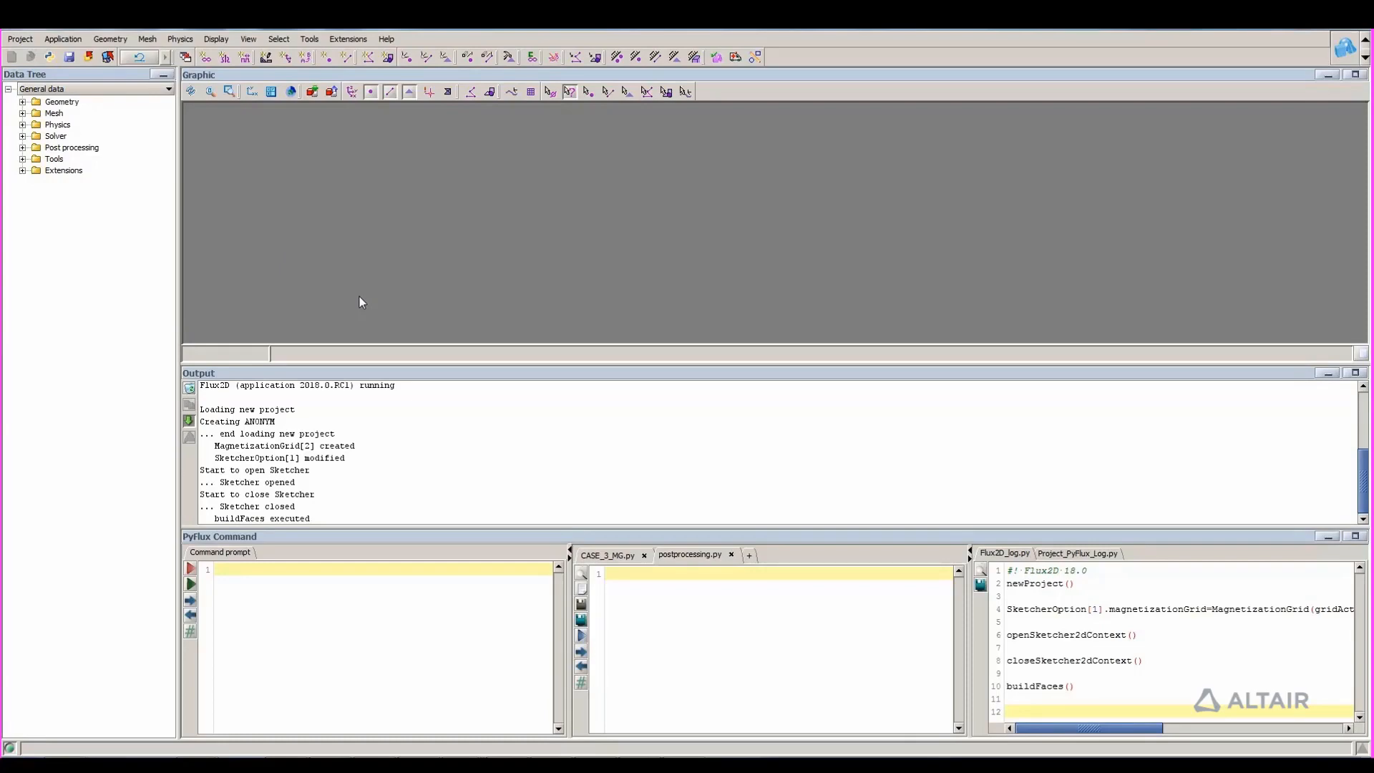
click(180, 39)
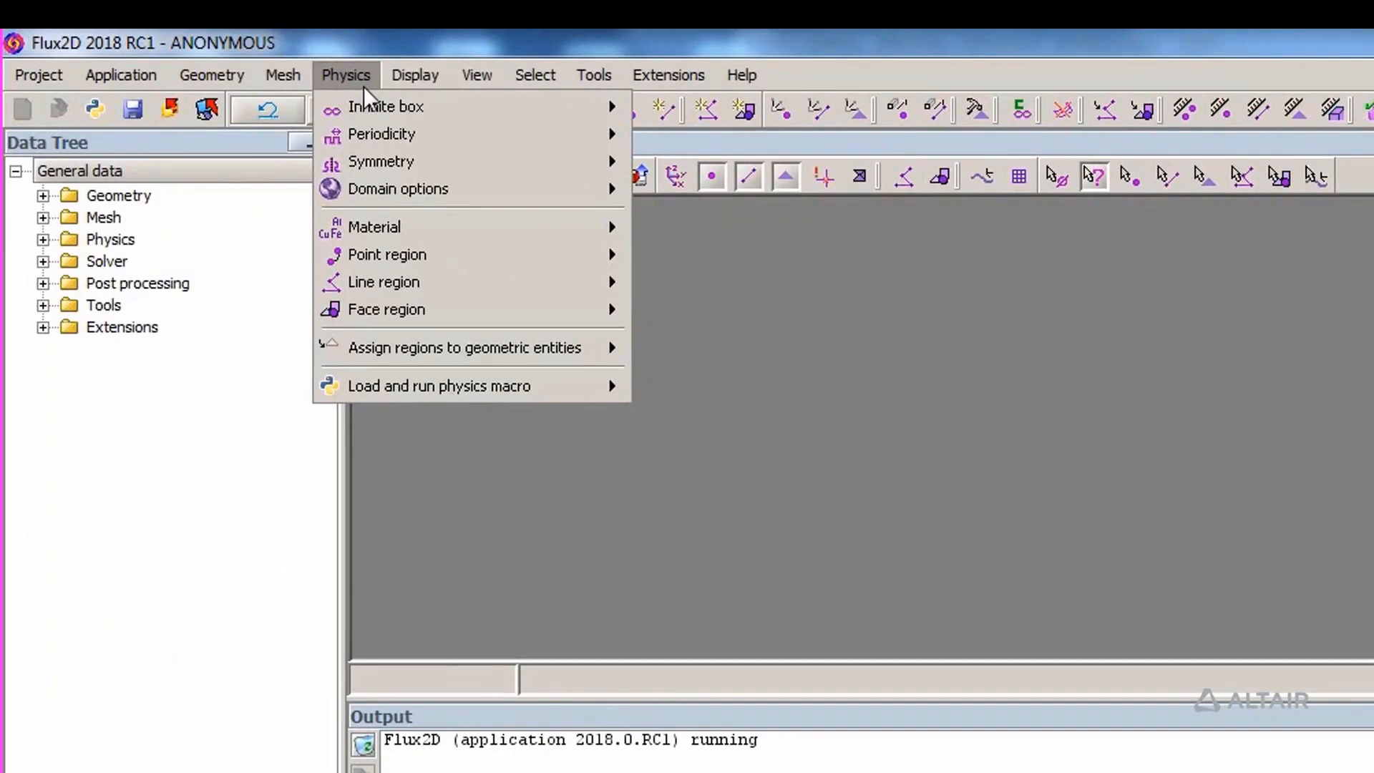
click(243, 32)
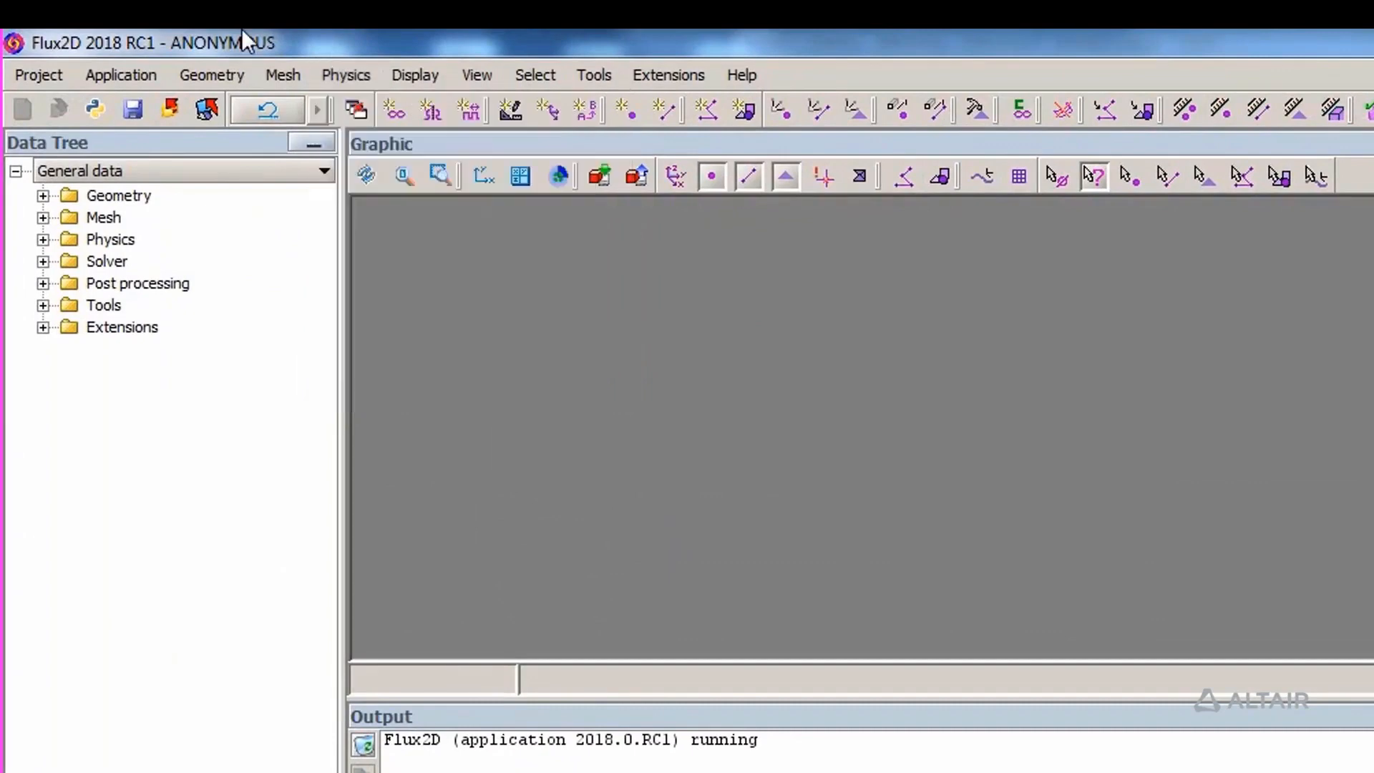
- Define a Magneto Static 2D application with a 2D plane domain in millimeters and a domain depth of 1
click(122, 75)
mouse_move(138, 114)
mouse_move(263, 109)
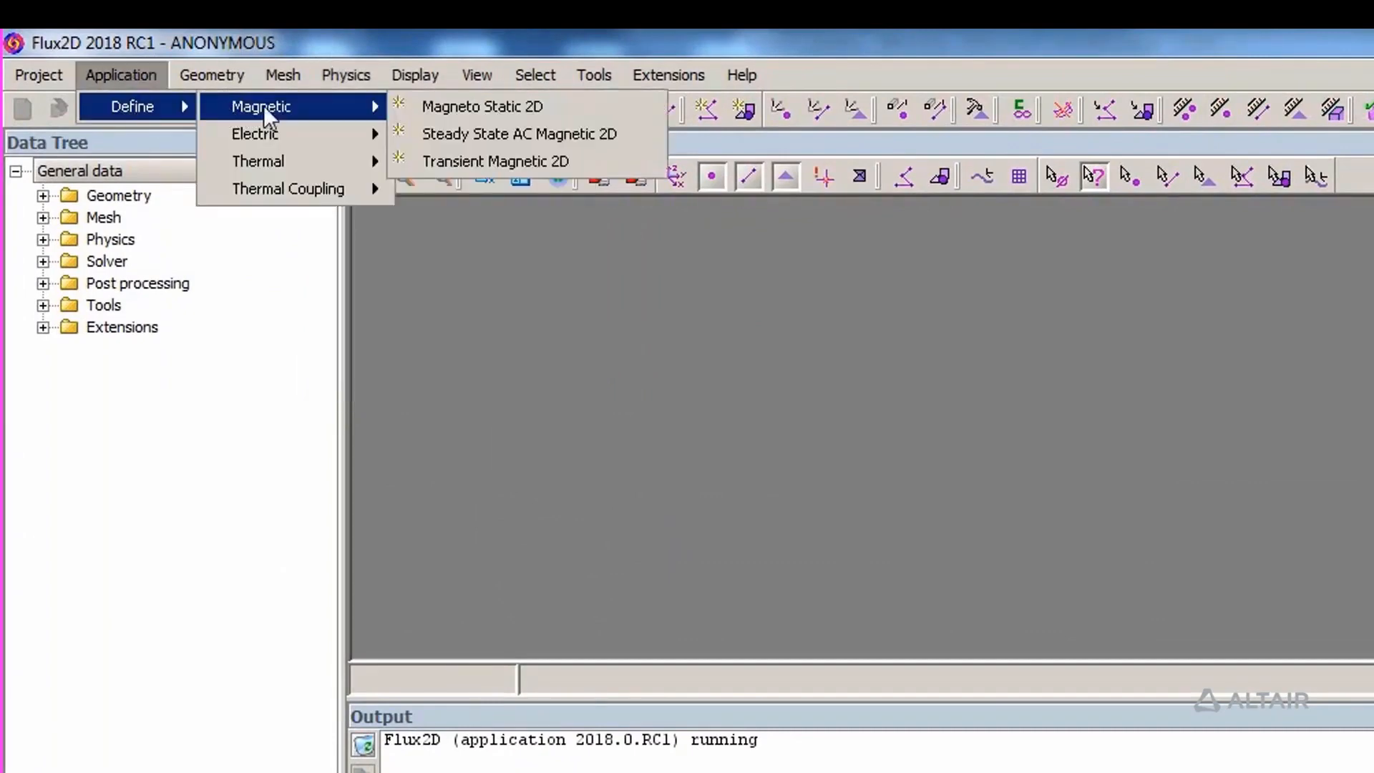
click(425, 105)
text(1)
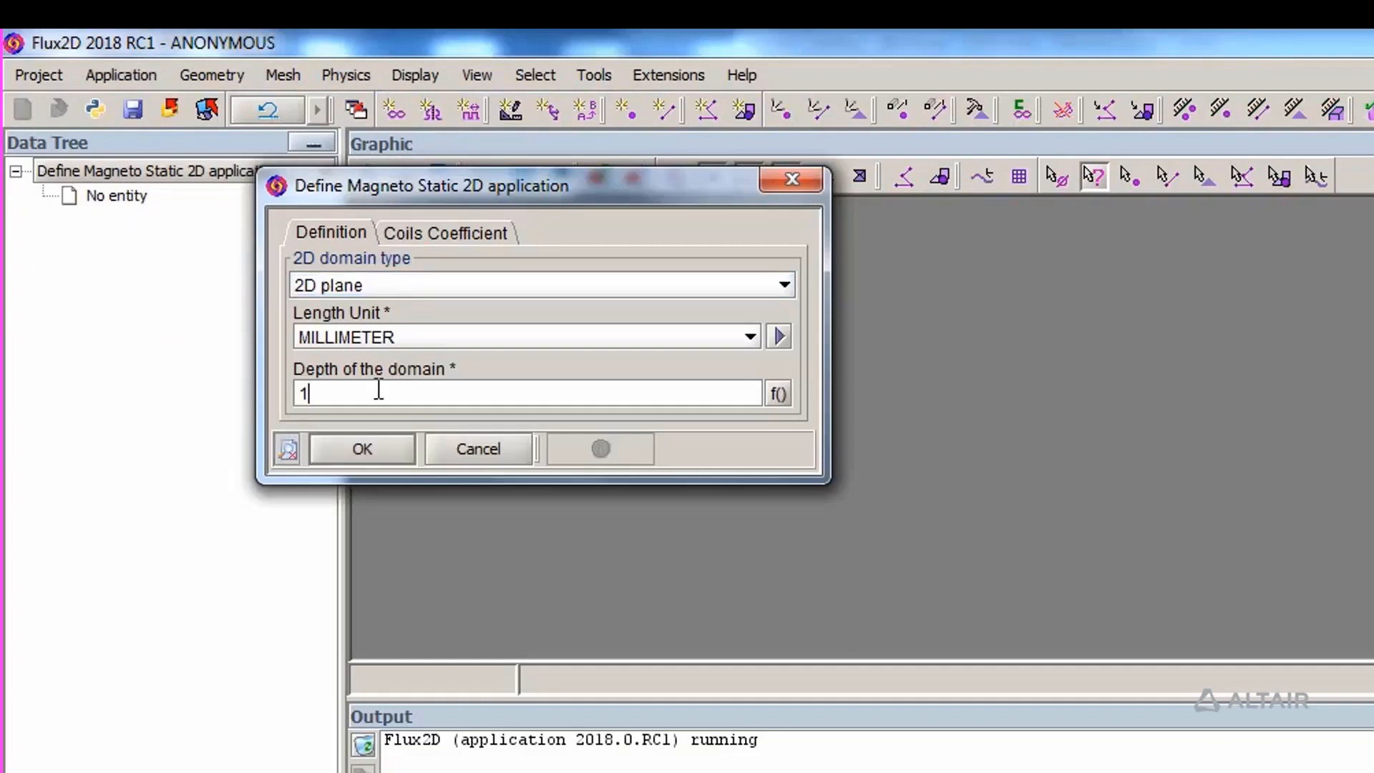
key(Return)
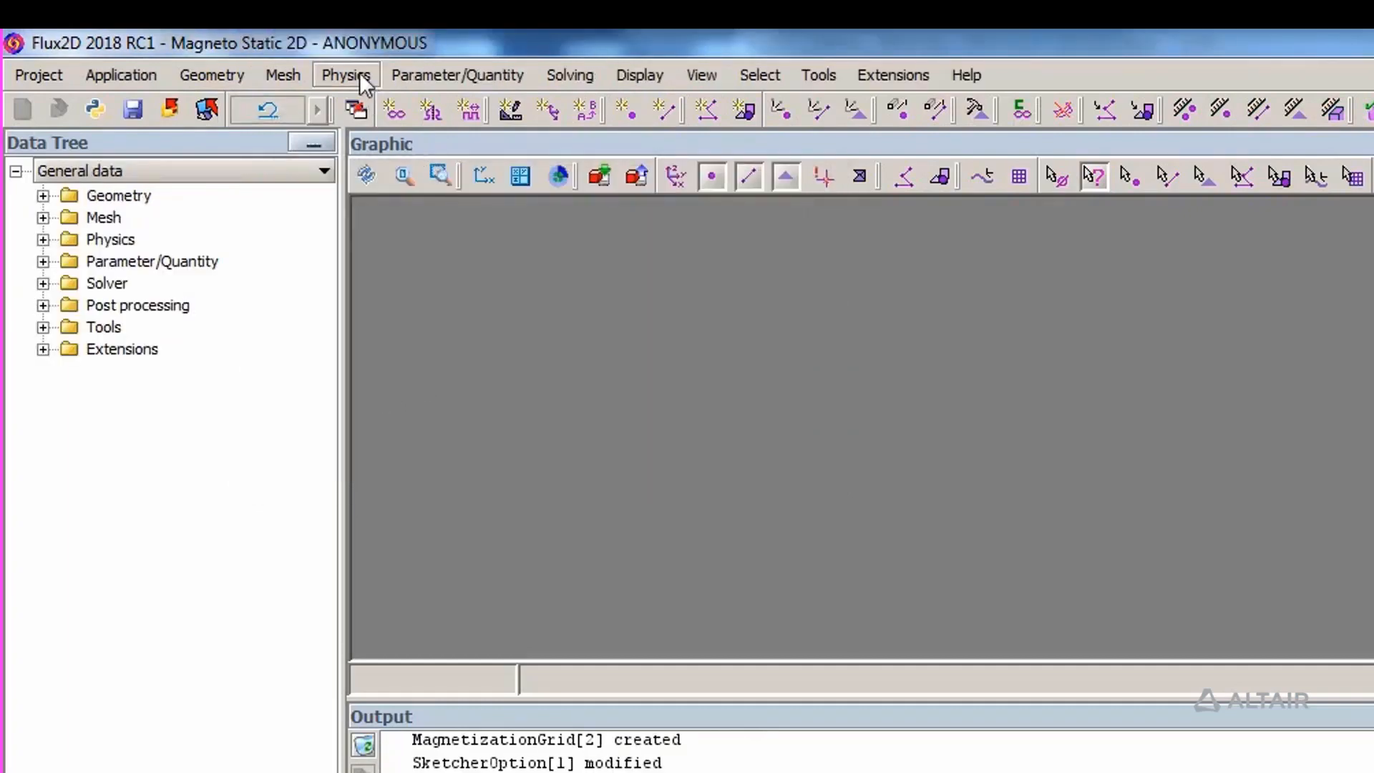
click(359, 75)
mouse_move(402, 371)
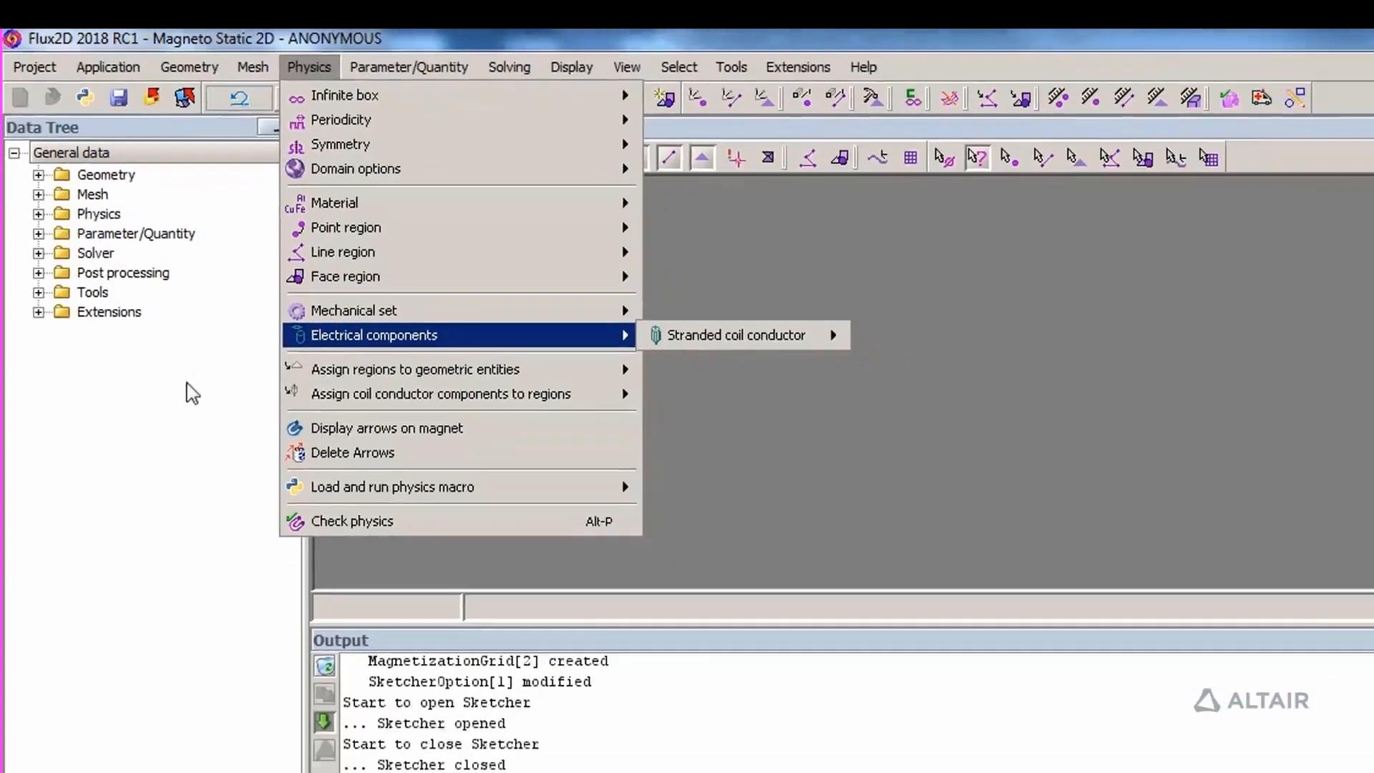
click(208, 425)
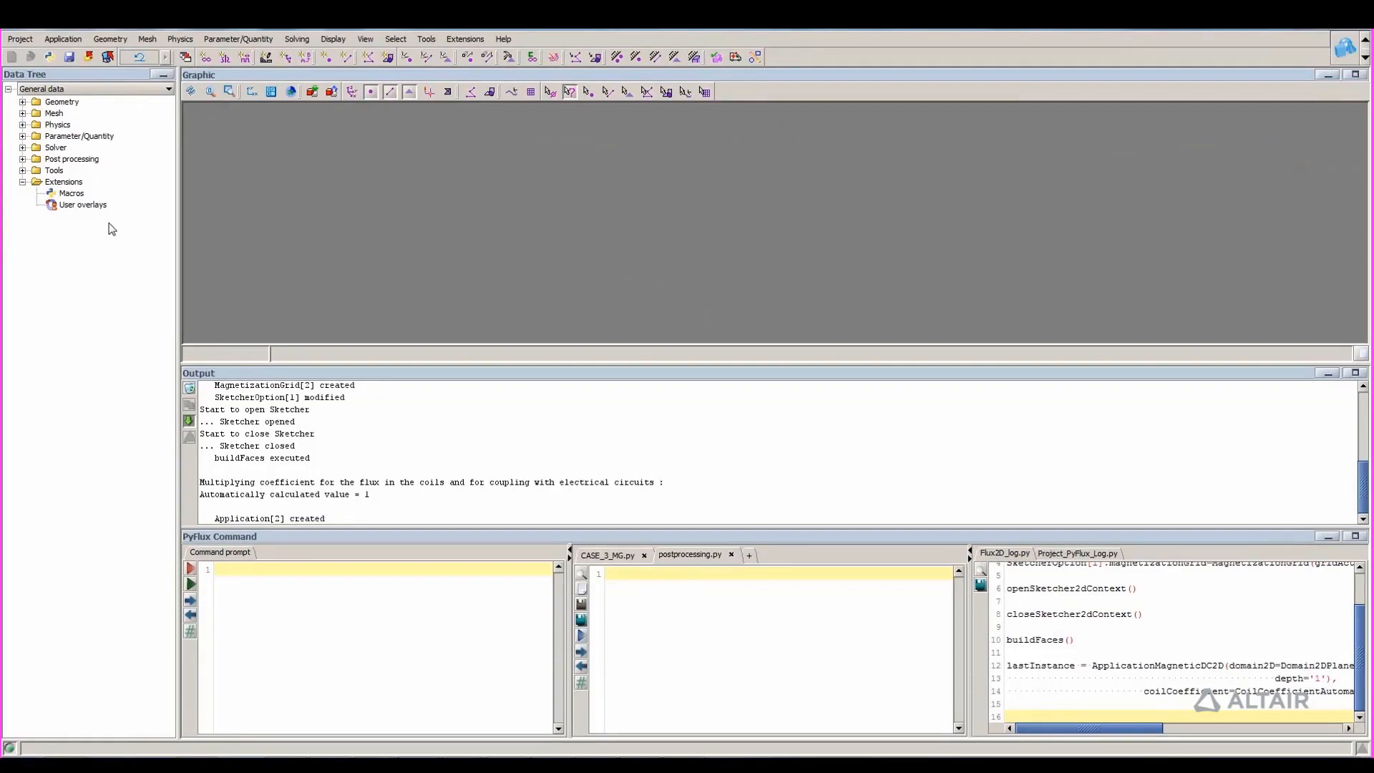
click(110, 40)
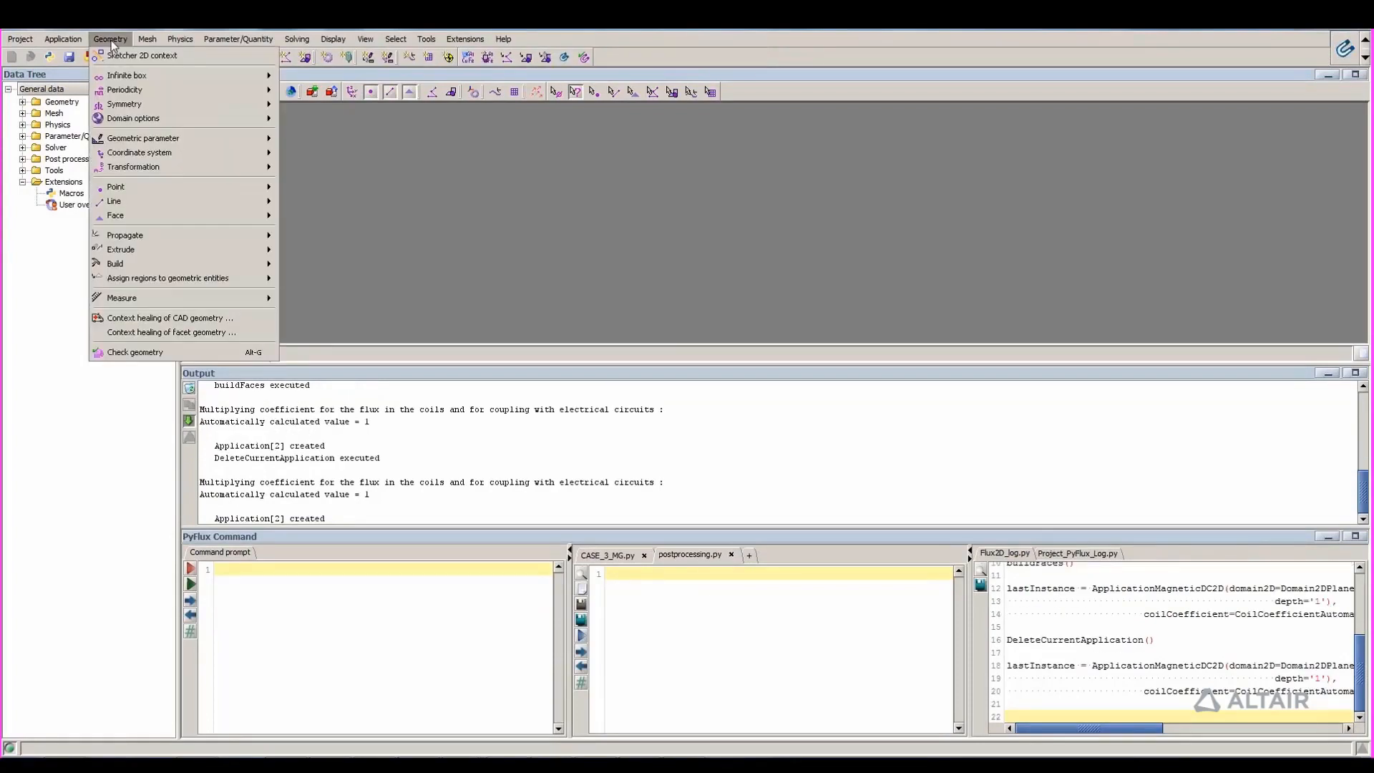
mouse_move(188, 142)
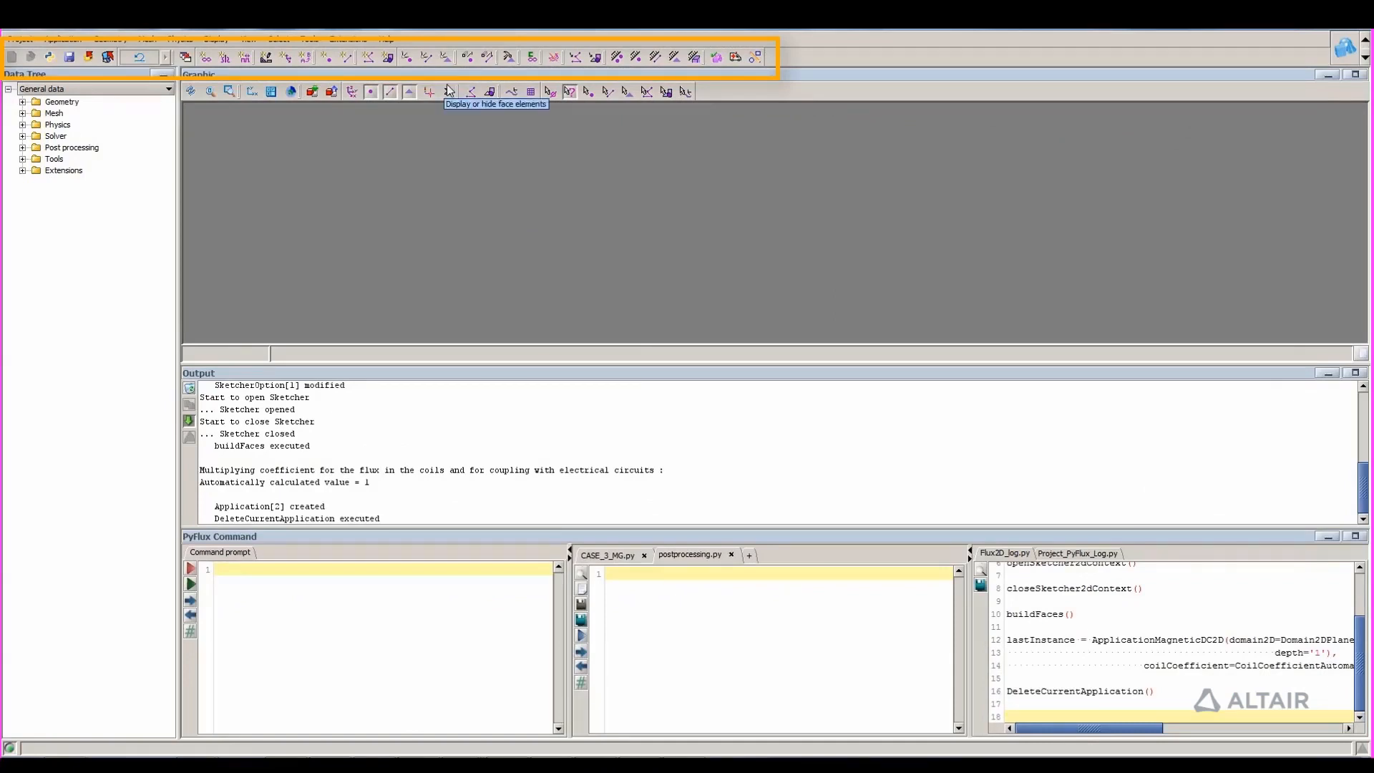
- Switch the working context from Geometry to Mesh
click(1345, 49)
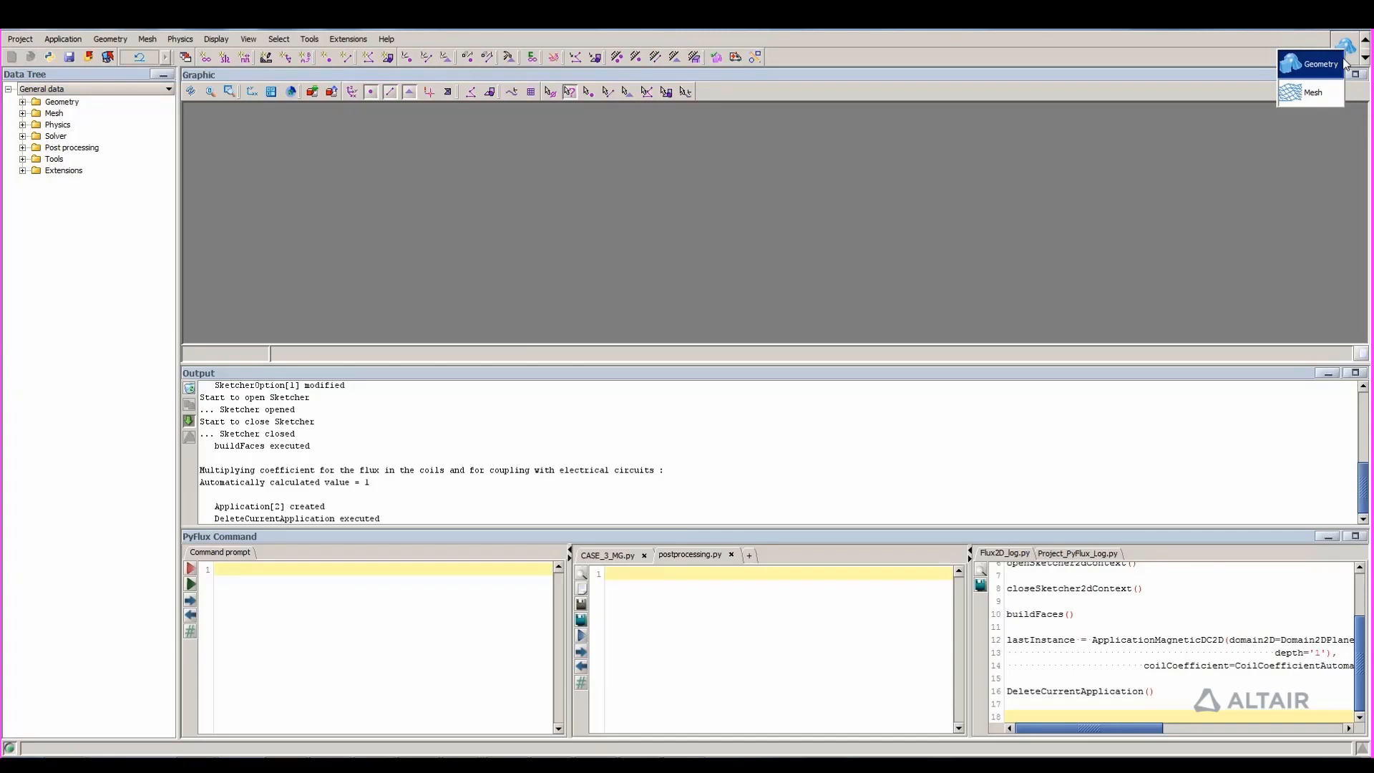
click(1332, 97)
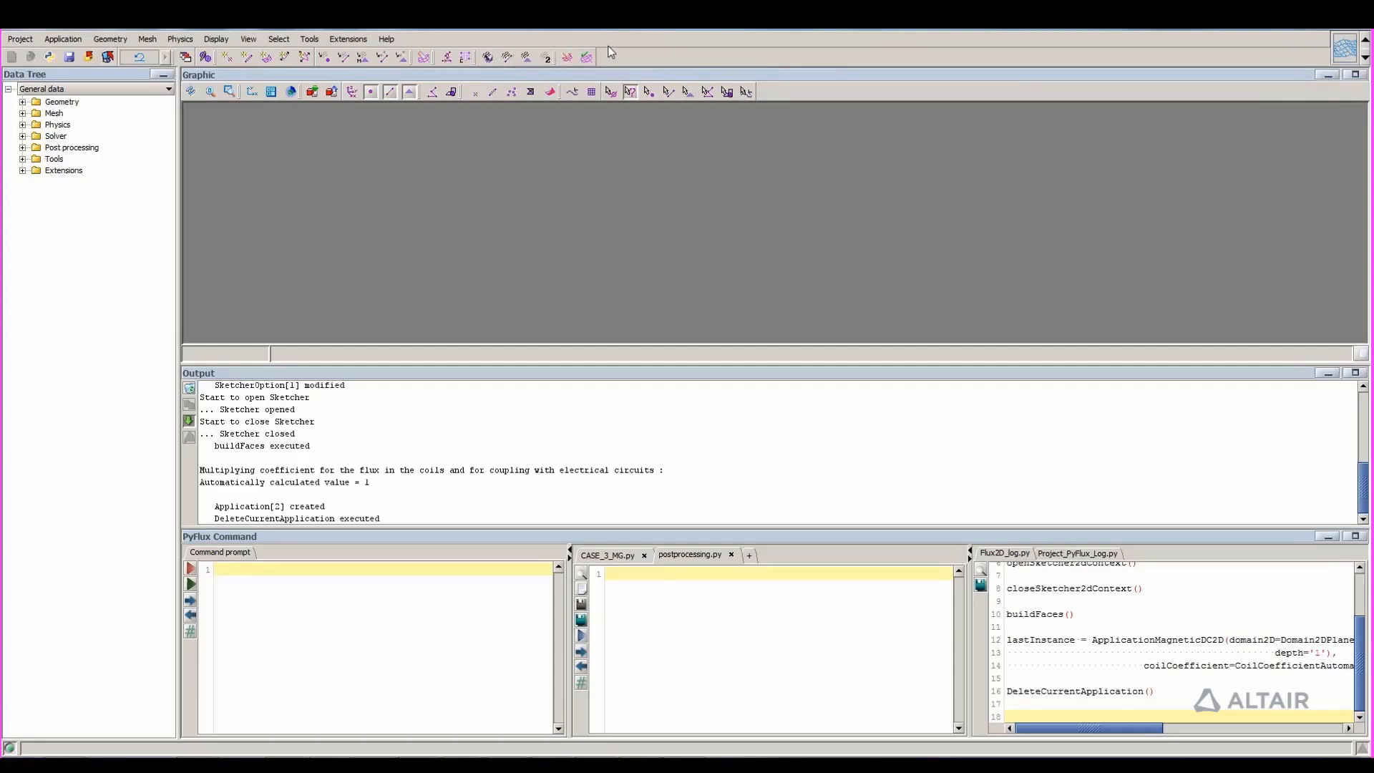
click(1344, 50)
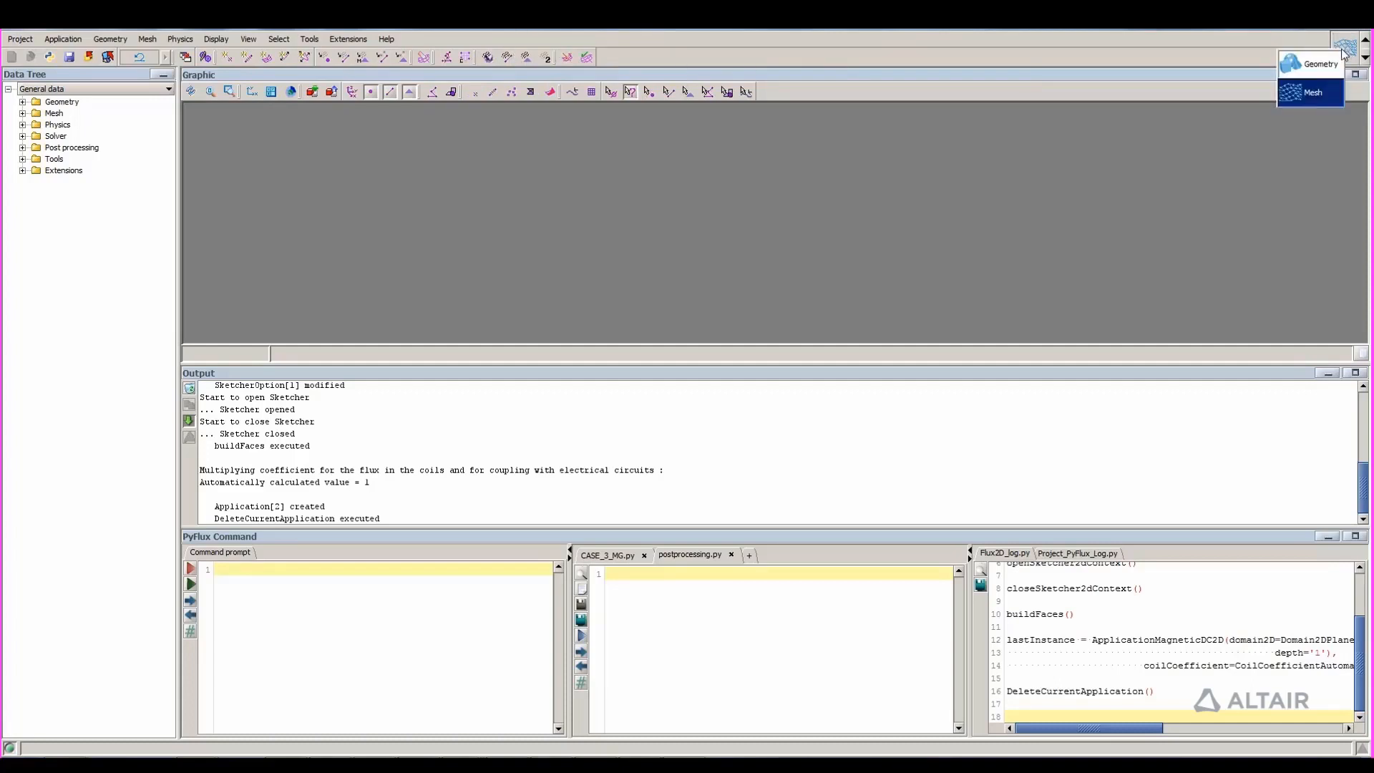
click(1104, 139)
- Define a magnetic application of type Magneto Static 2D, using a 2D plane domain in millimeters with a depth of 1
click(73, 41)
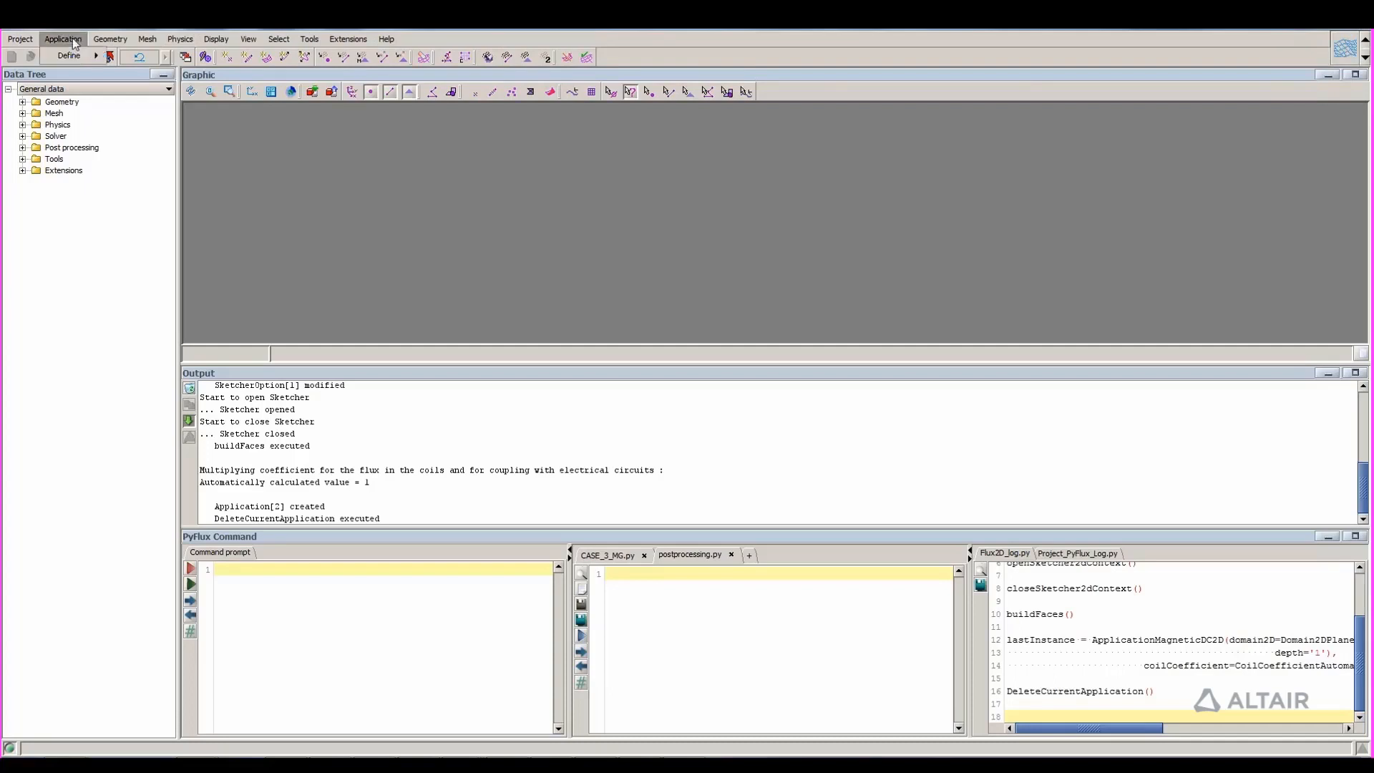
mouse_move(72, 55)
mouse_move(144, 55)
click(236, 55)
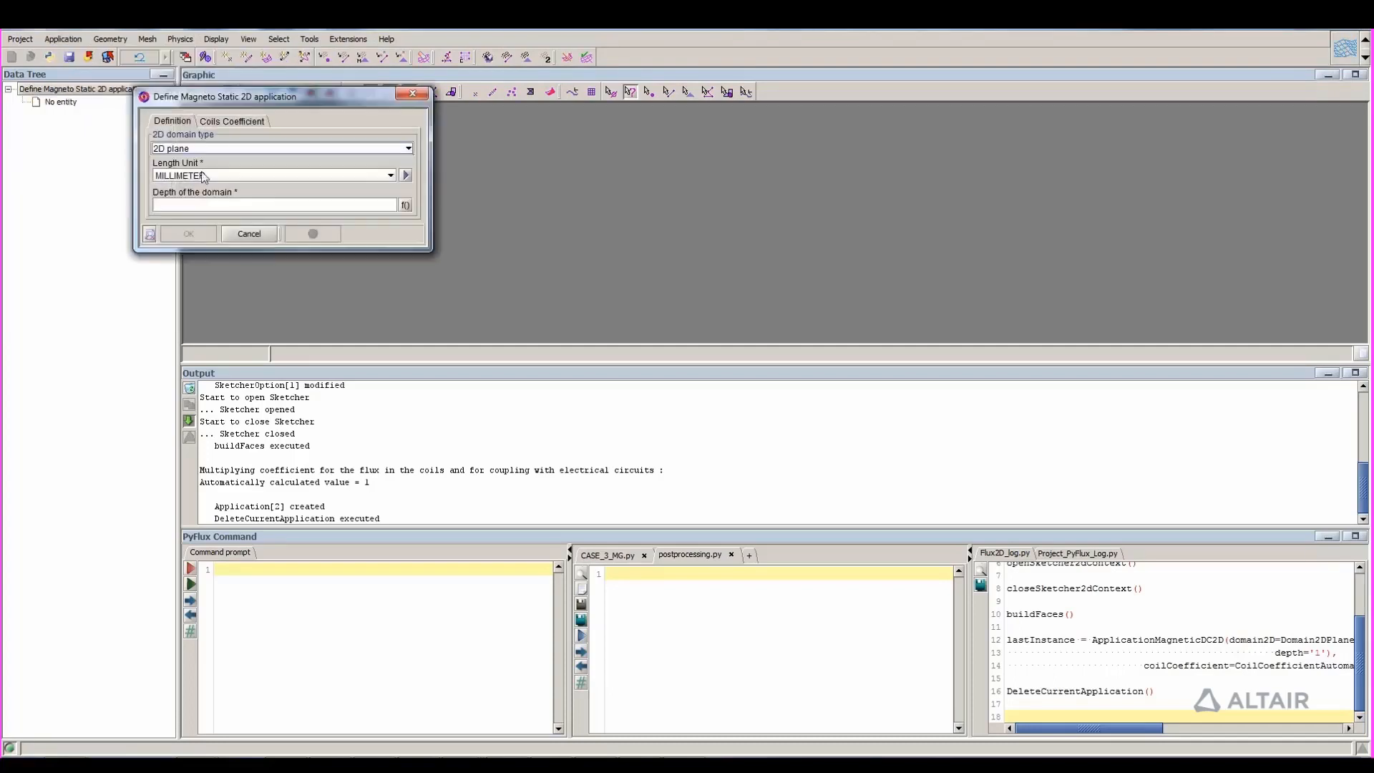
click(196, 203)
text(1)
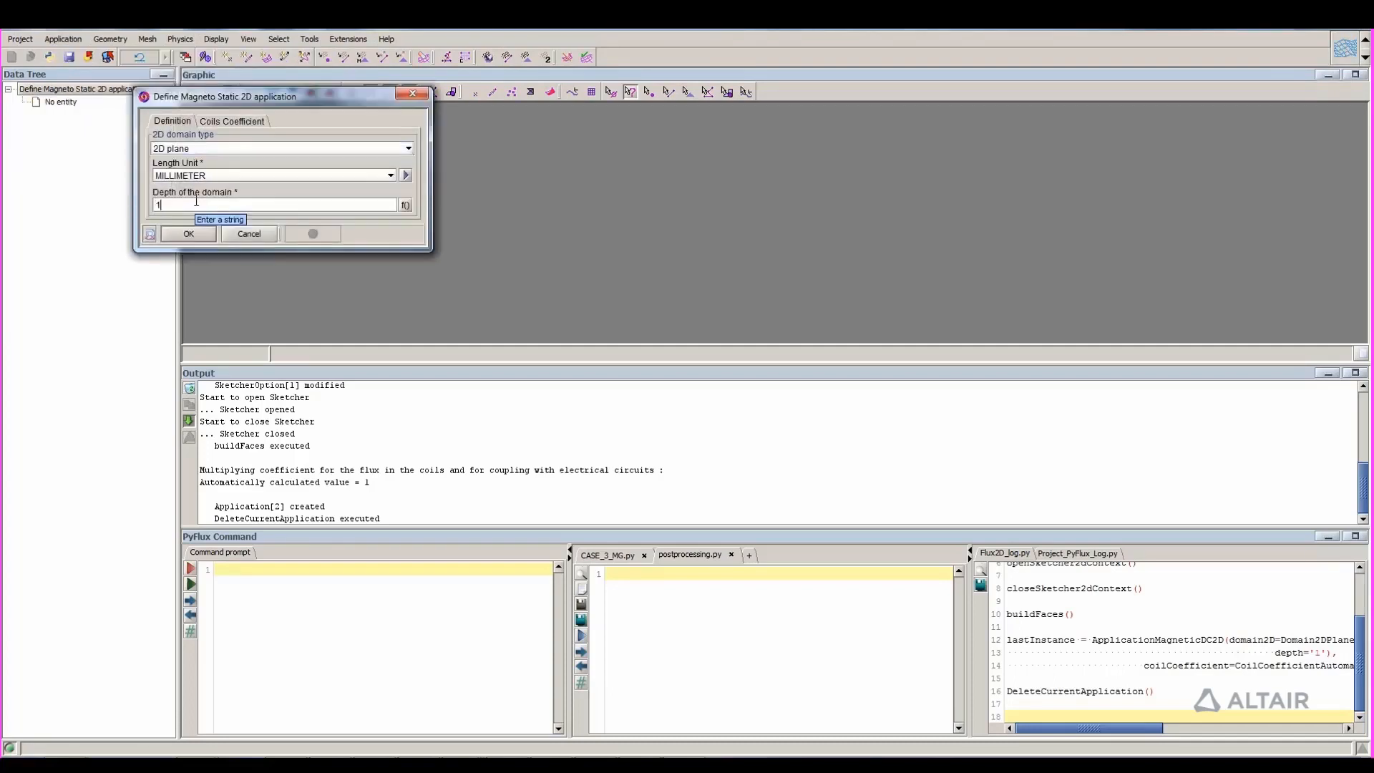
key(Return)
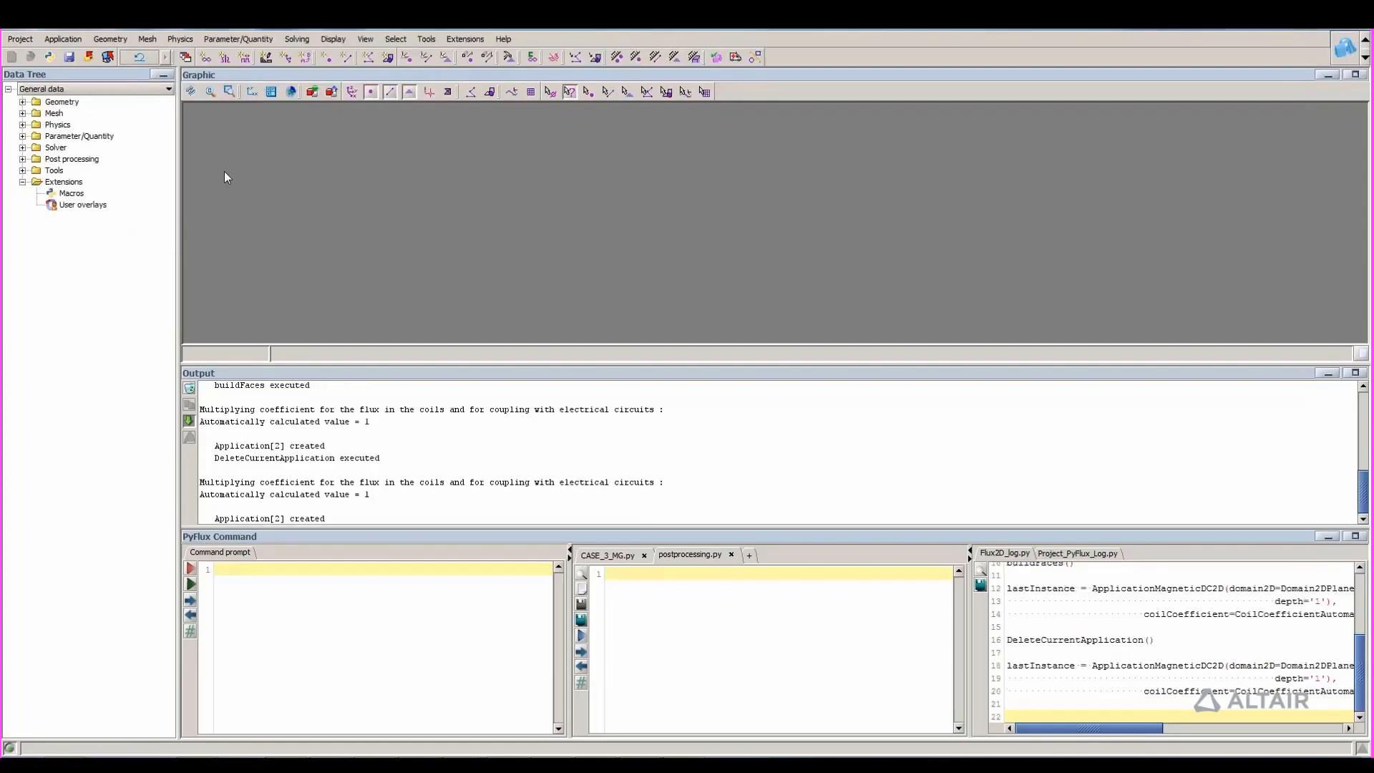
- Switch to the Physics context and return to the Geometry context
click(1345, 47)
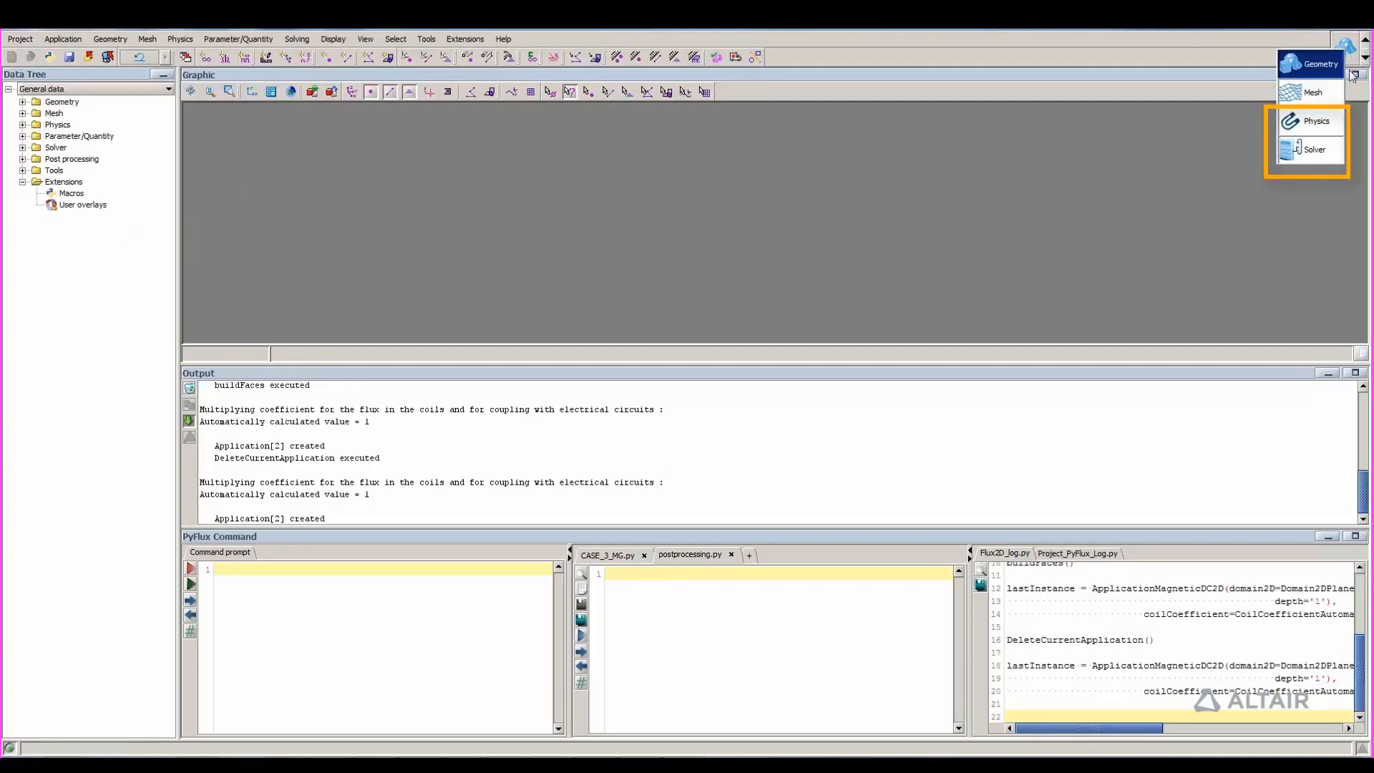
click(1325, 127)
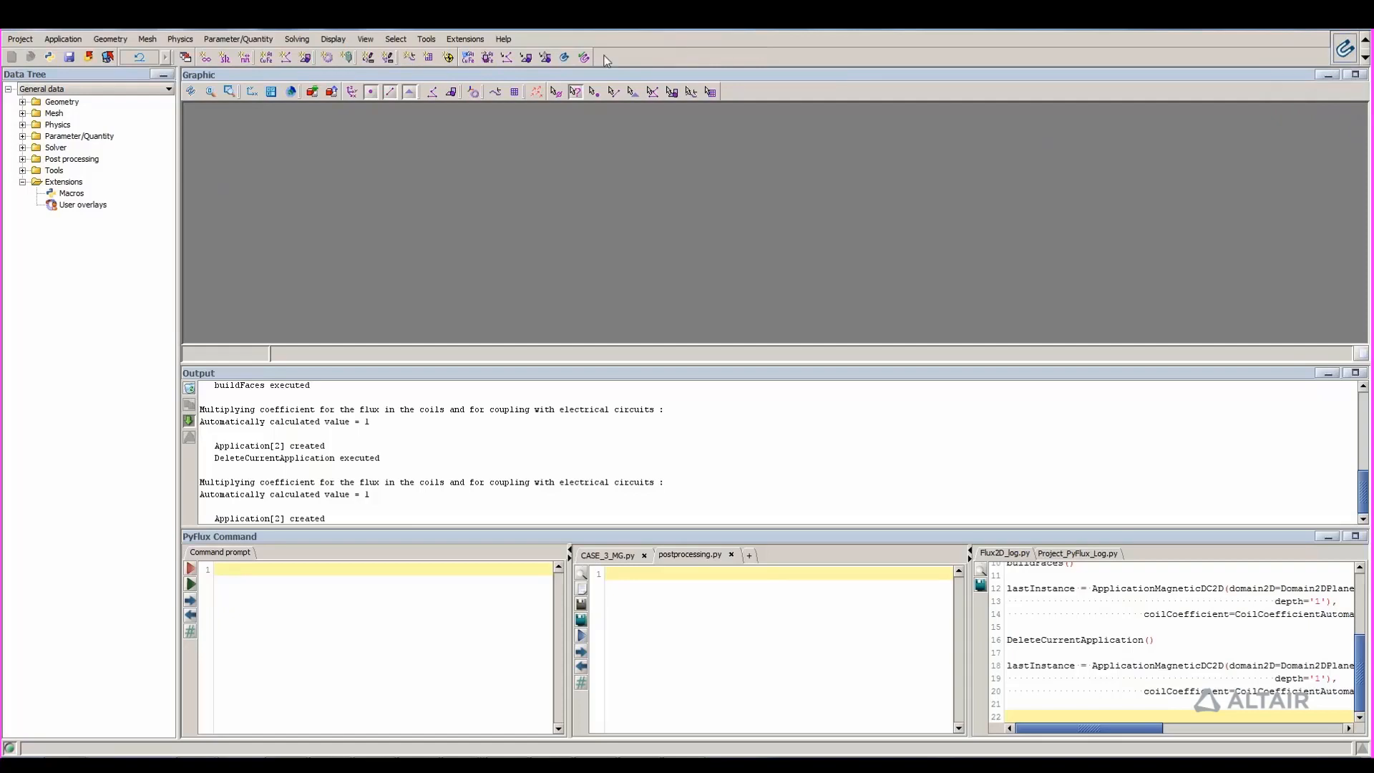
click(1345, 49)
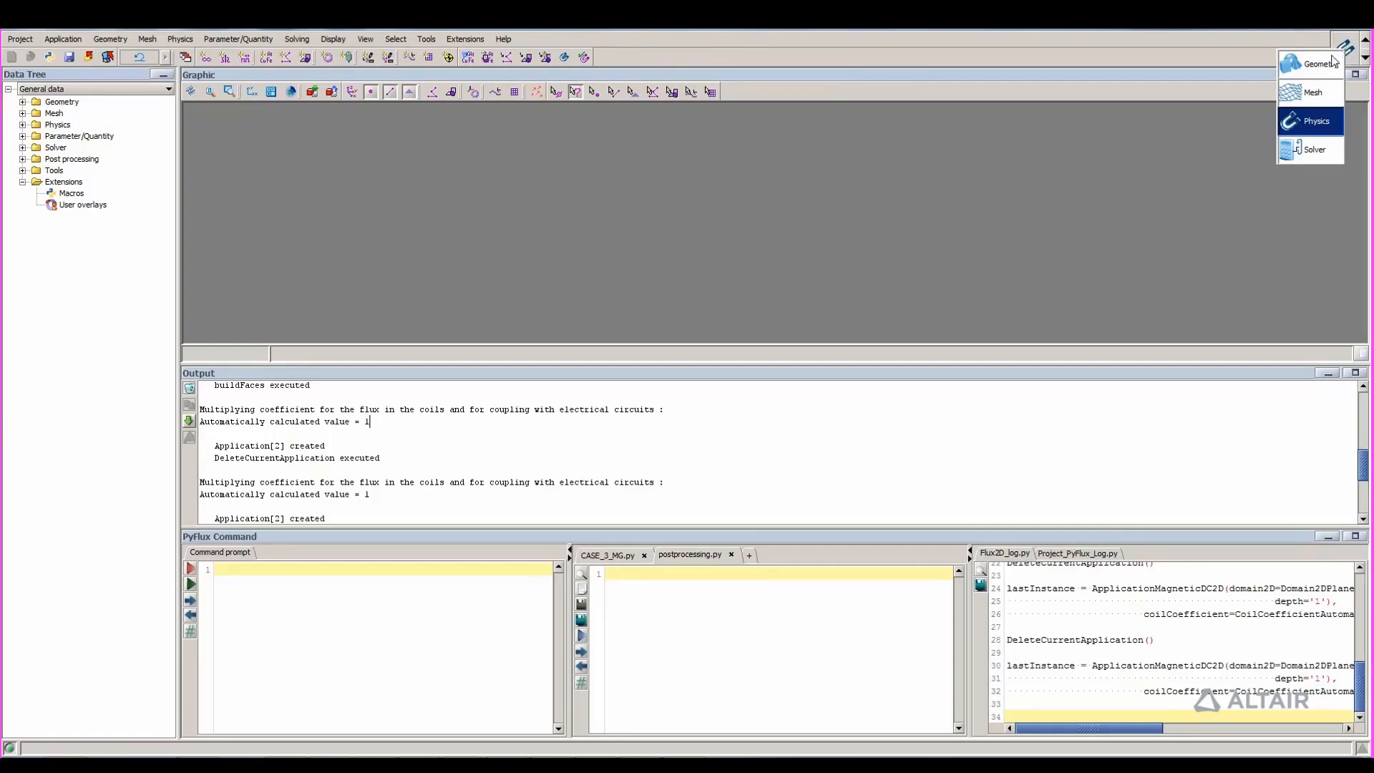
click(1316, 64)
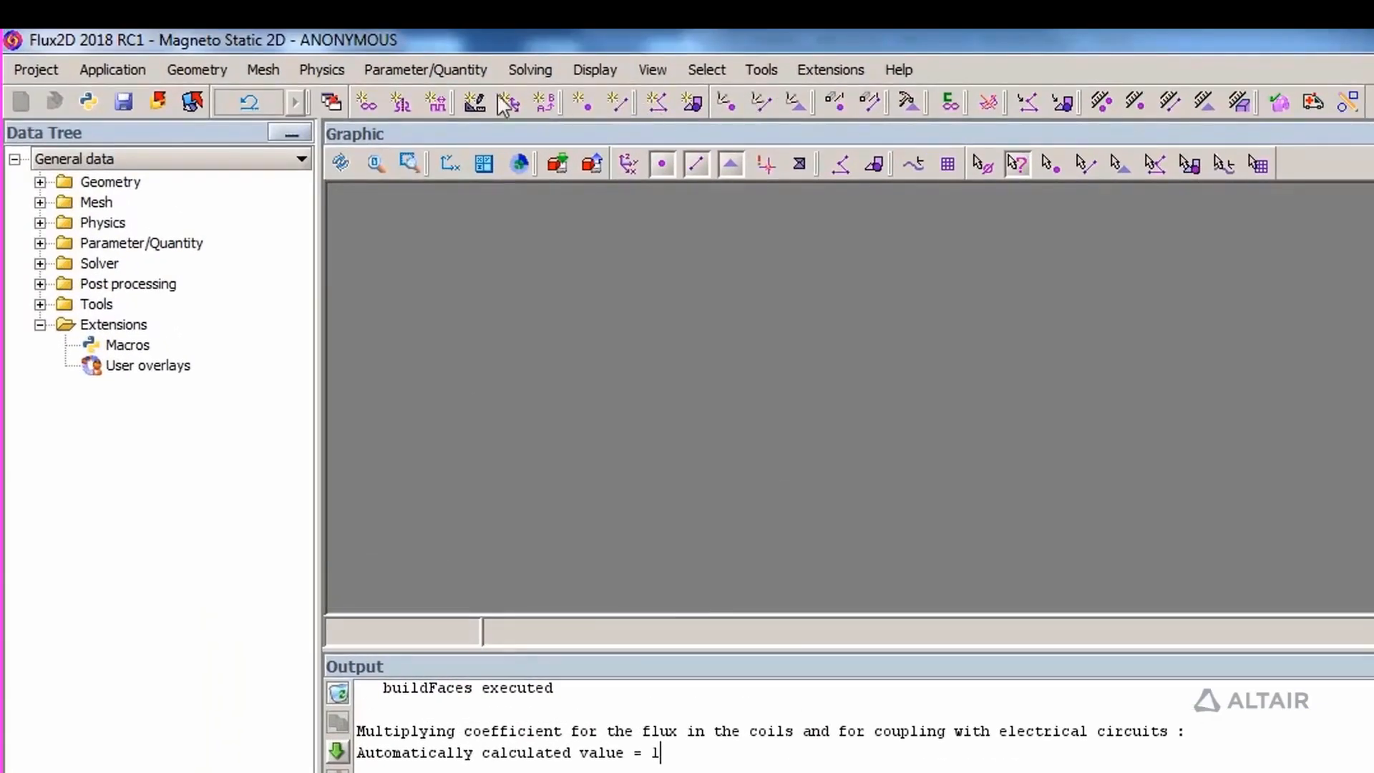
- Open the definition of a new geometric parameter and close it without creating one
click(474, 101)
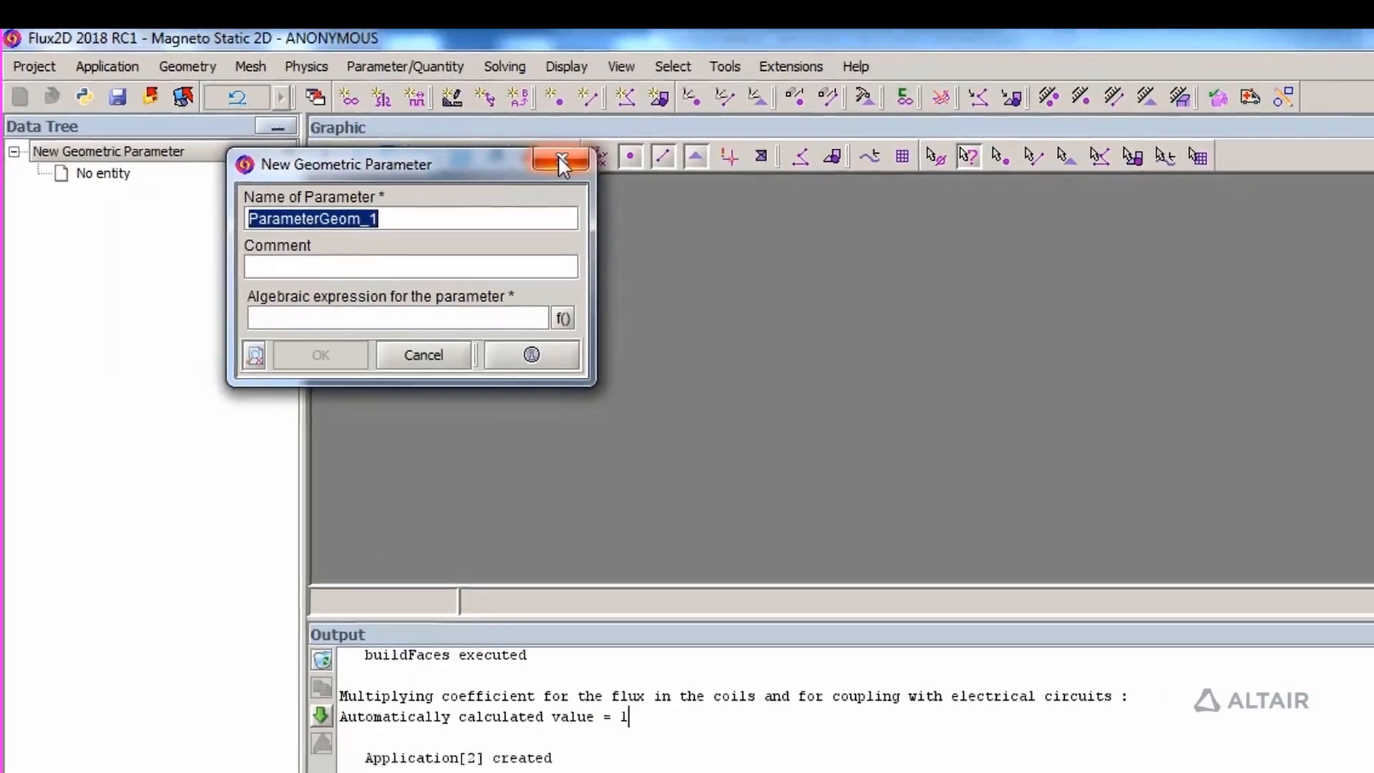
click(589, 170)
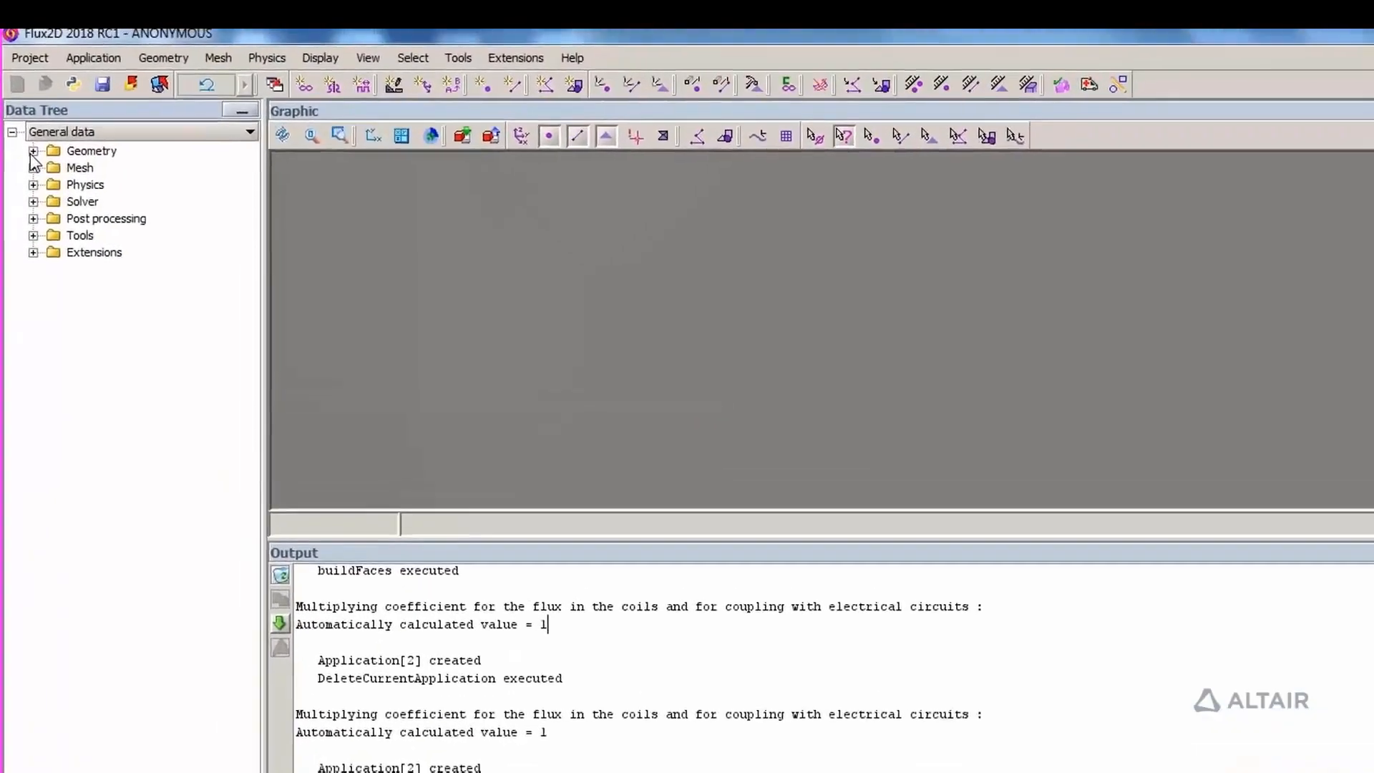
- Expand Geometric tools under Geometry and Regions under Physics in the data tree, and view the commands offered for Geometric parameter
click(22, 102)
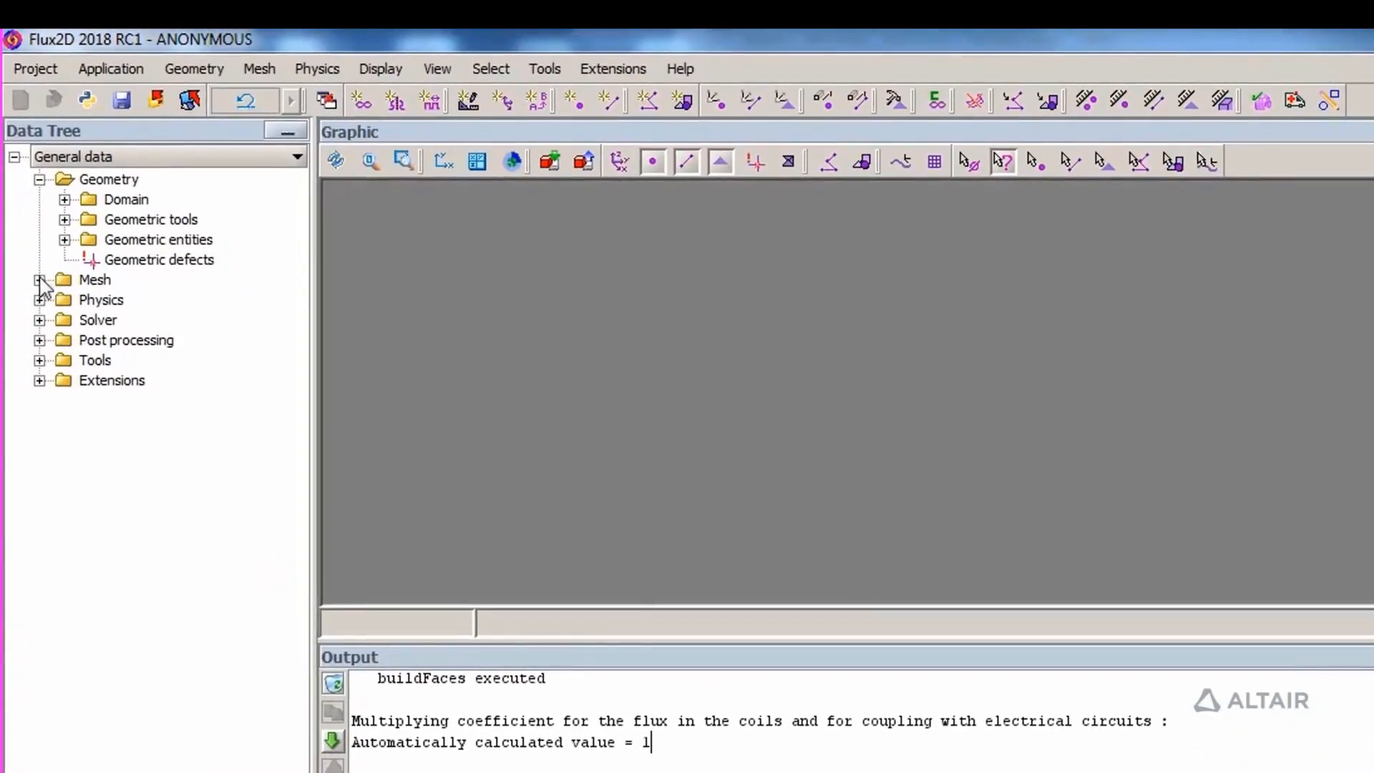
click(65, 219)
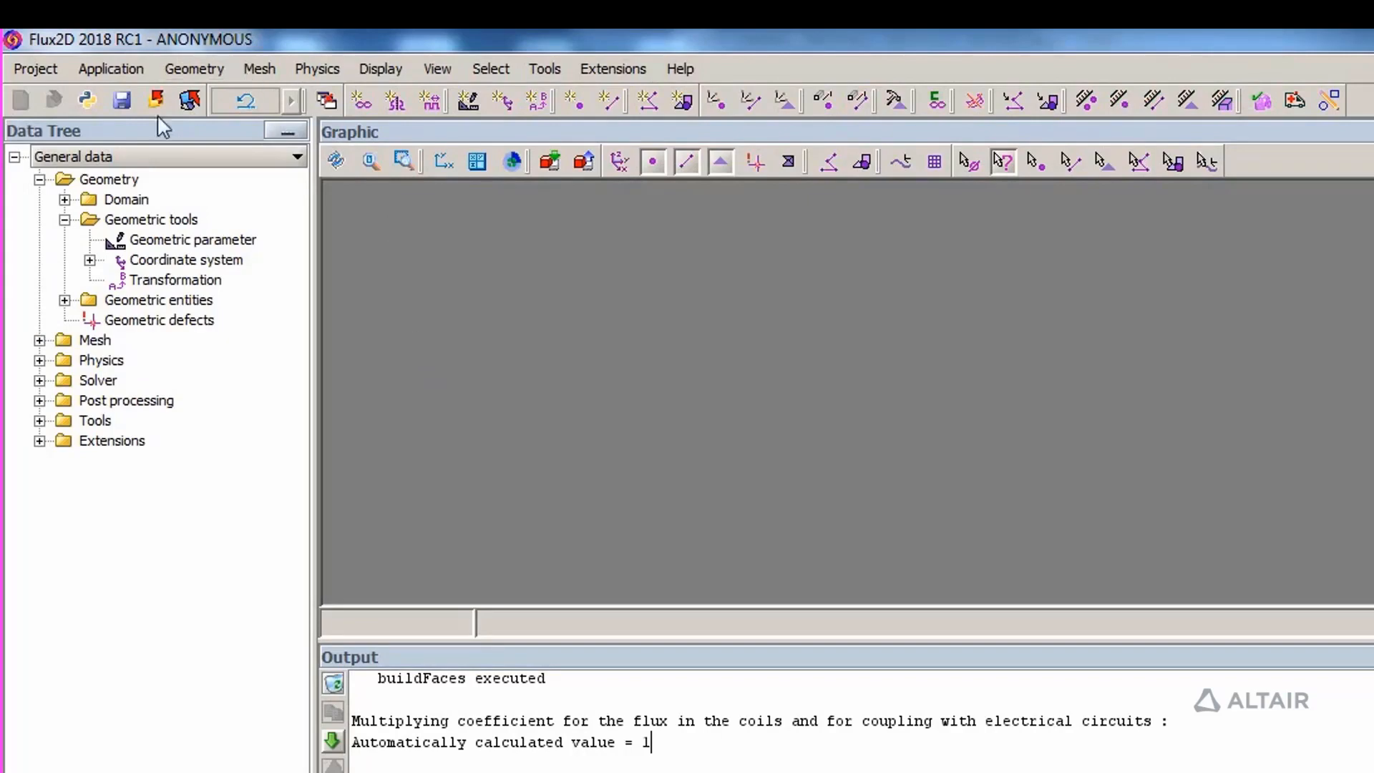
right_click(172, 240)
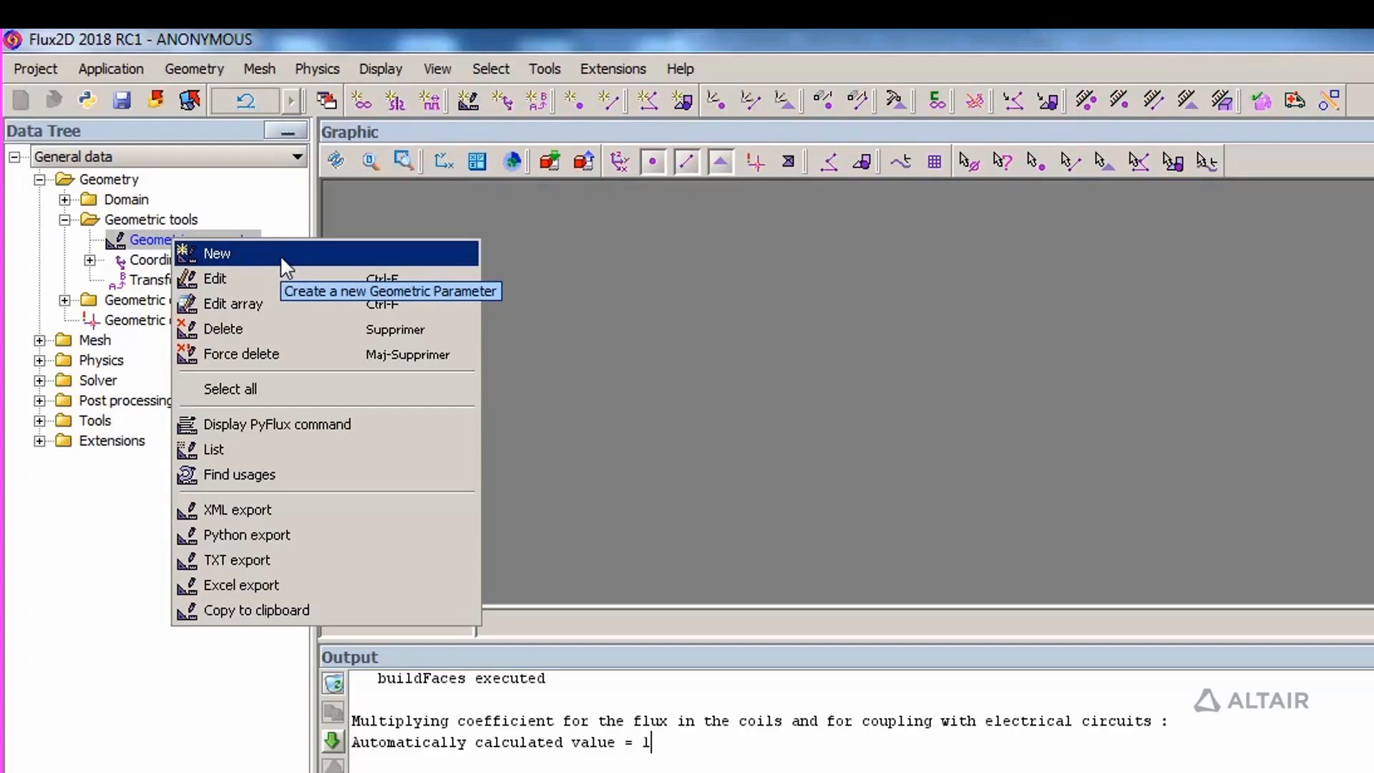
click(660, 310)
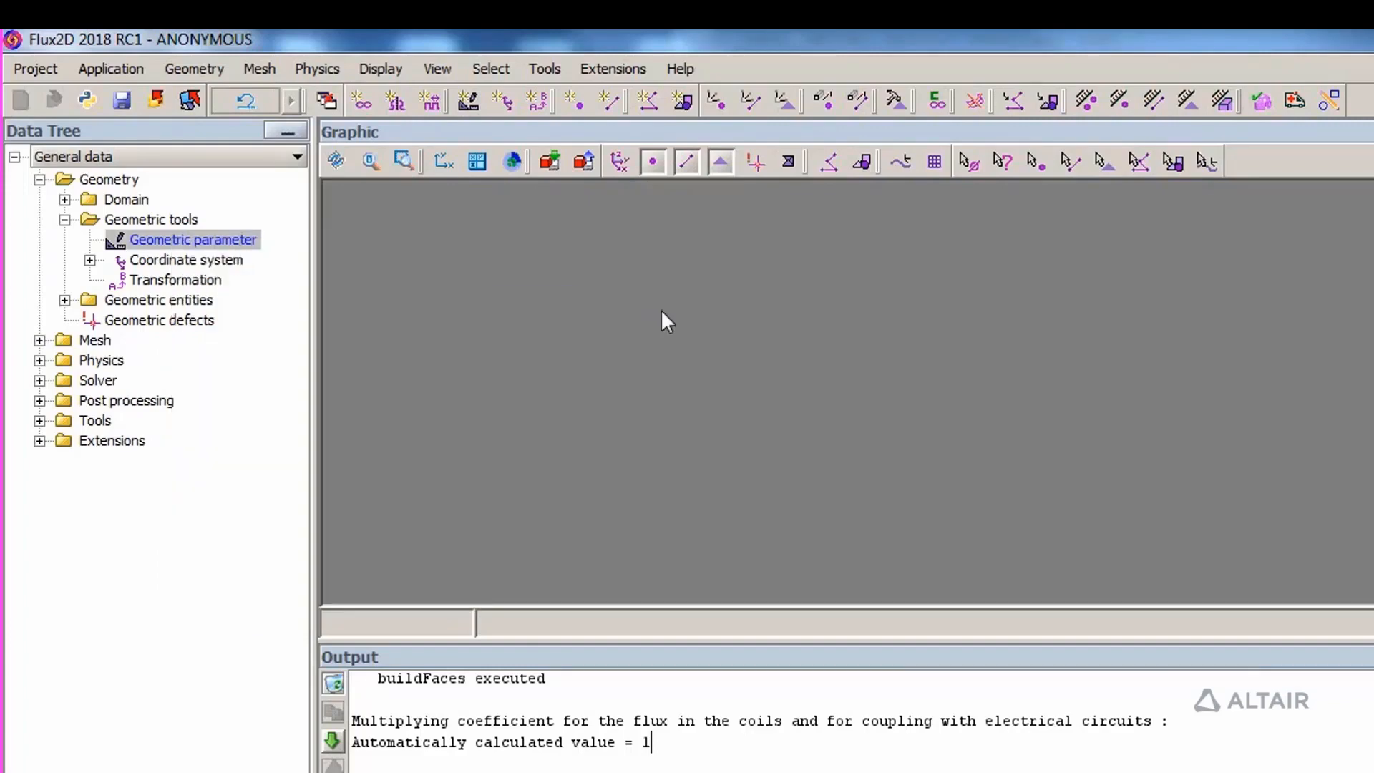
click(39, 359)
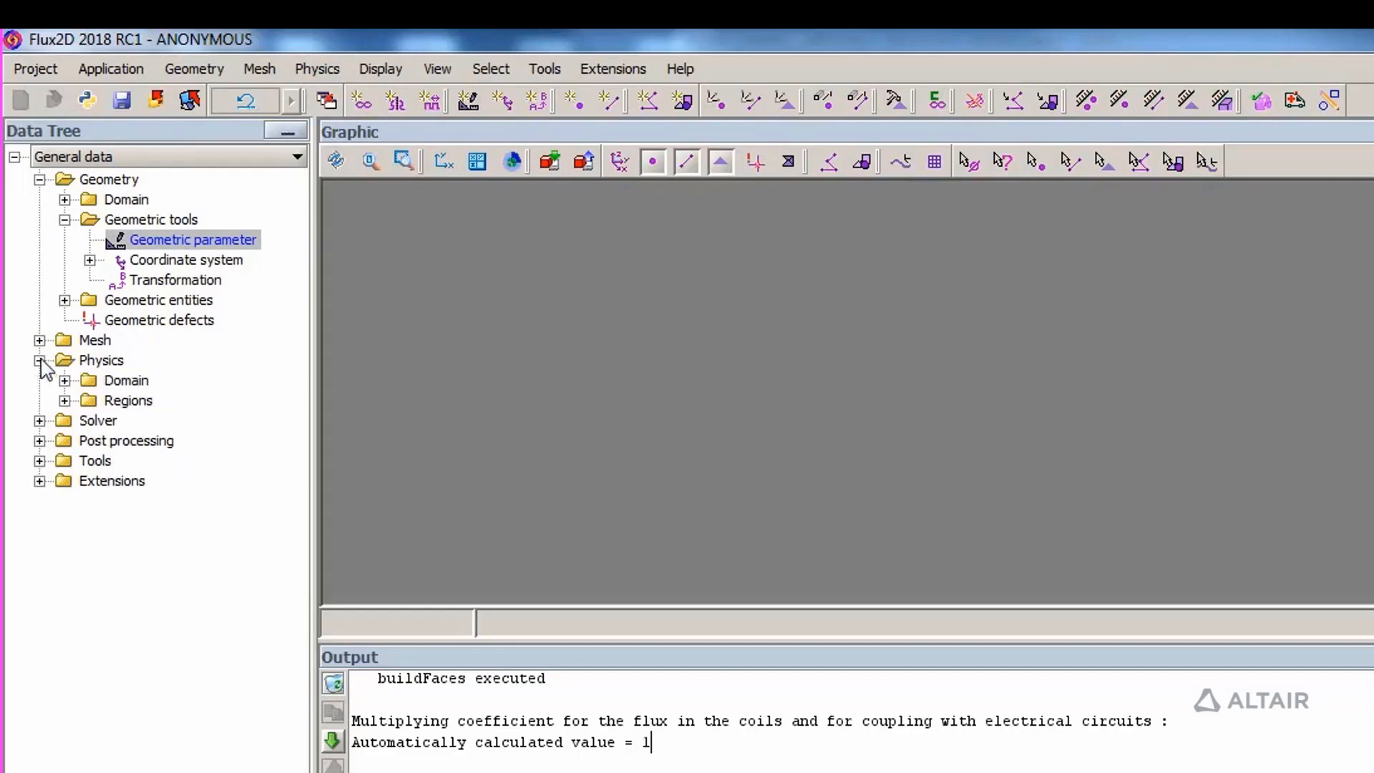
click(64, 401)
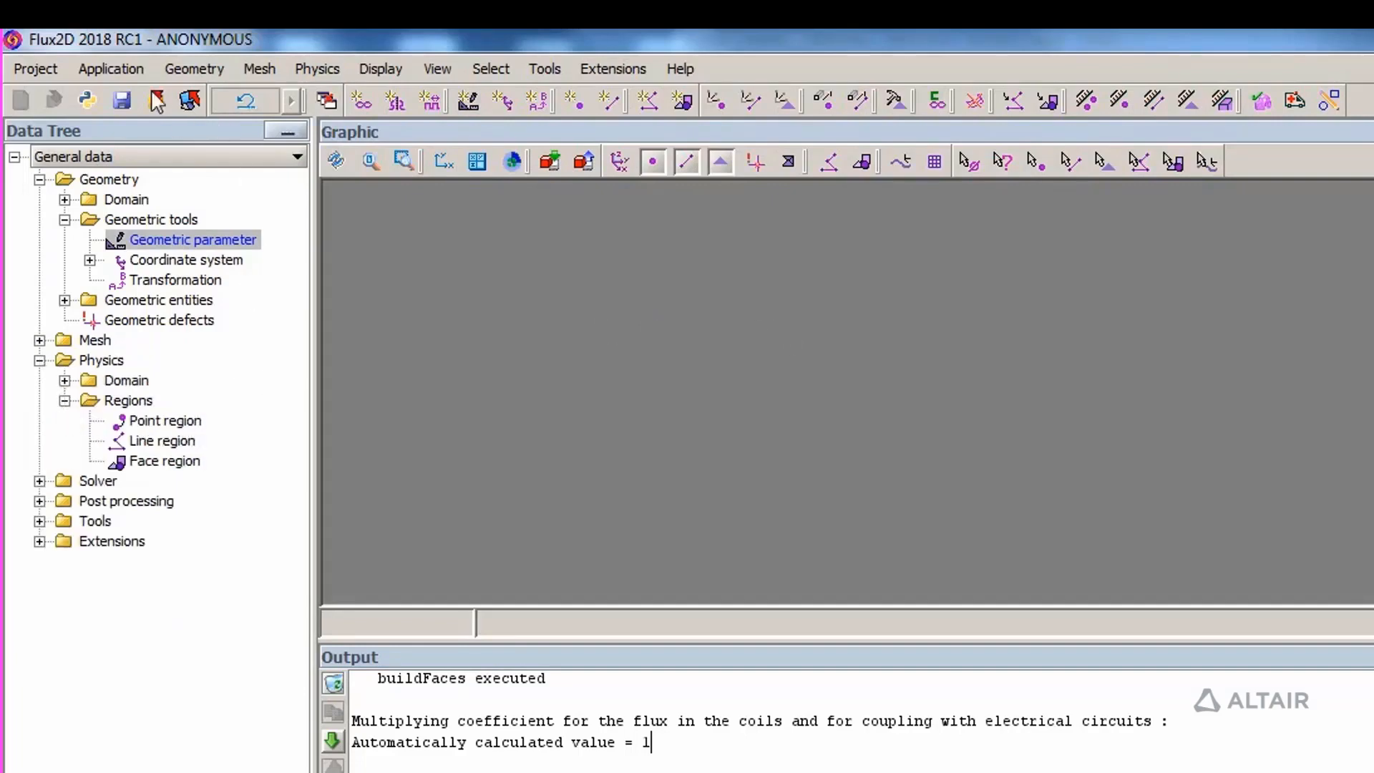
- Define a Magneto Static 2D application again, with a 2D plane domain in millimeters and a depth of 1
click(118, 68)
mouse_move(144, 95)
mouse_move(239, 96)
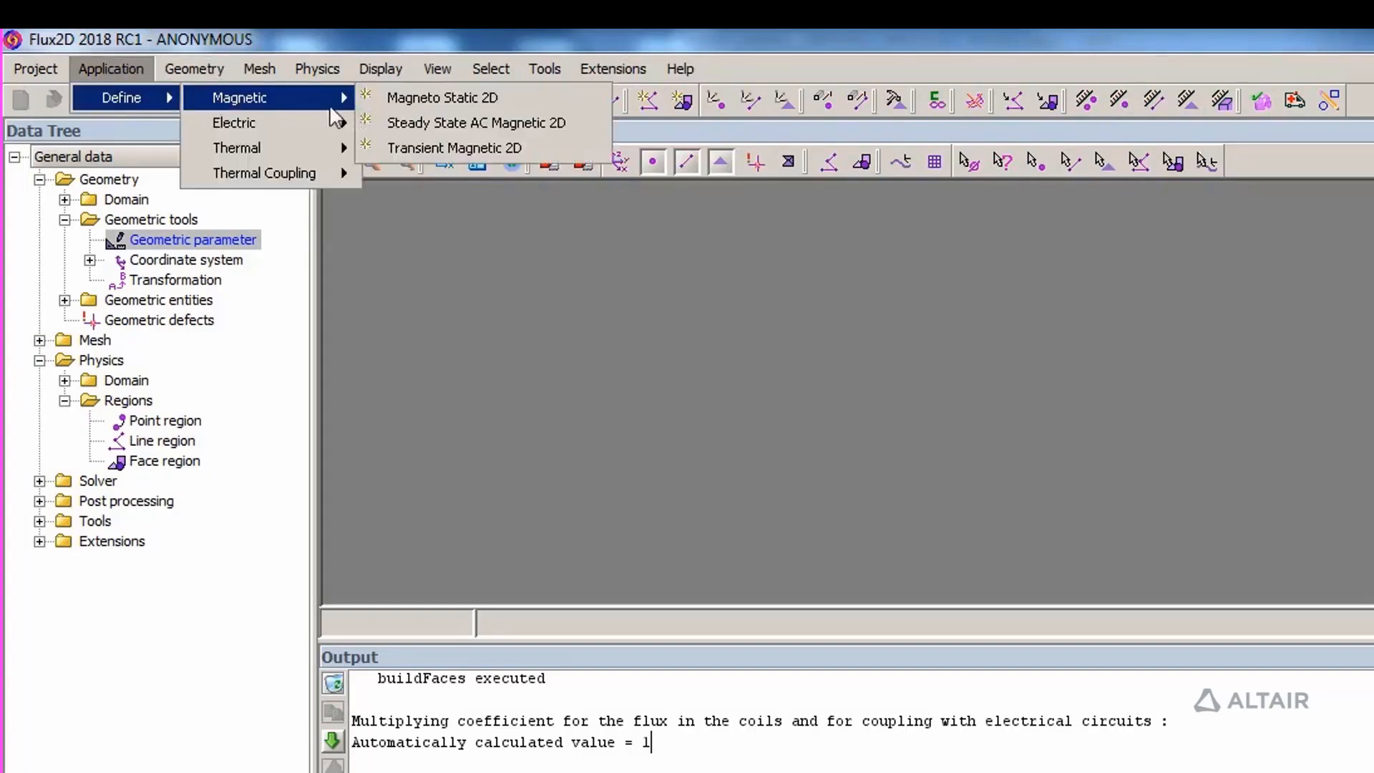
click(415, 103)
text(1)
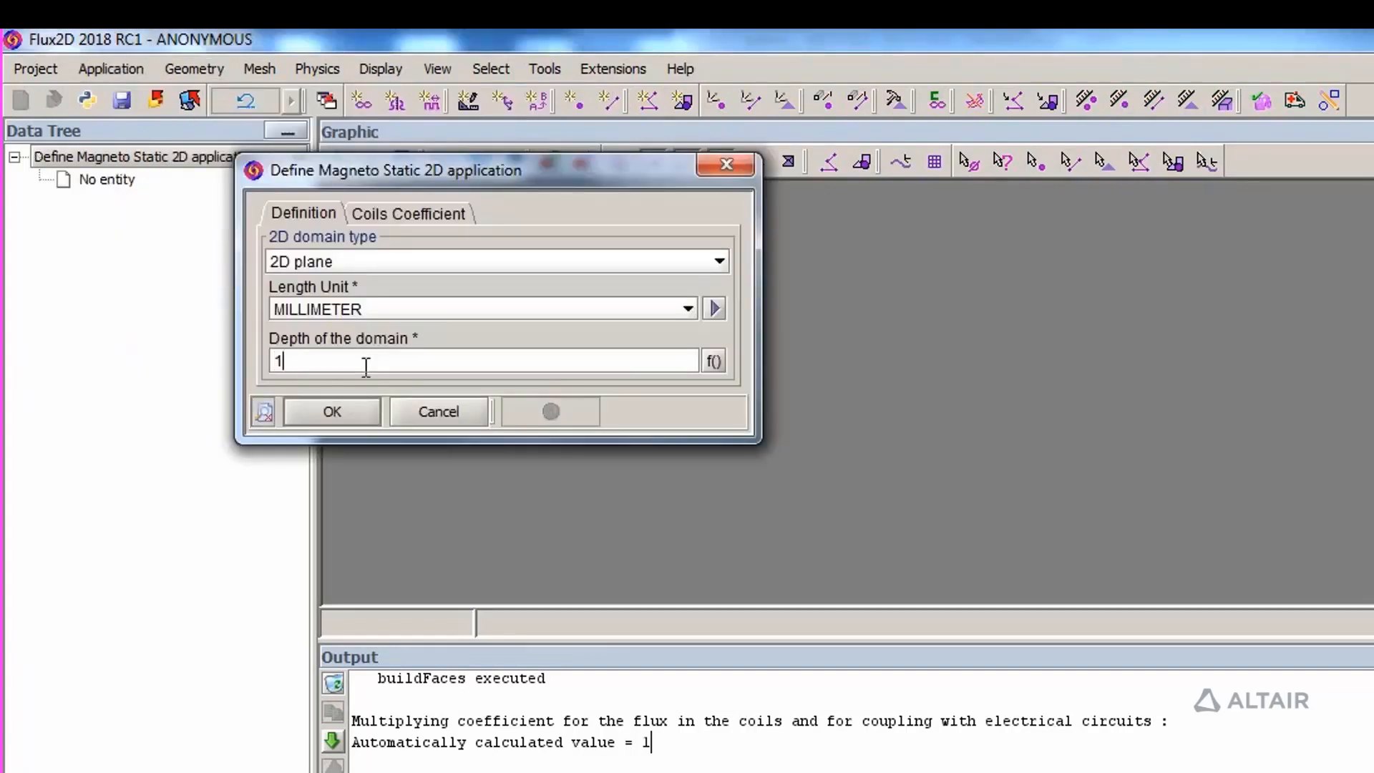
click(333, 412)
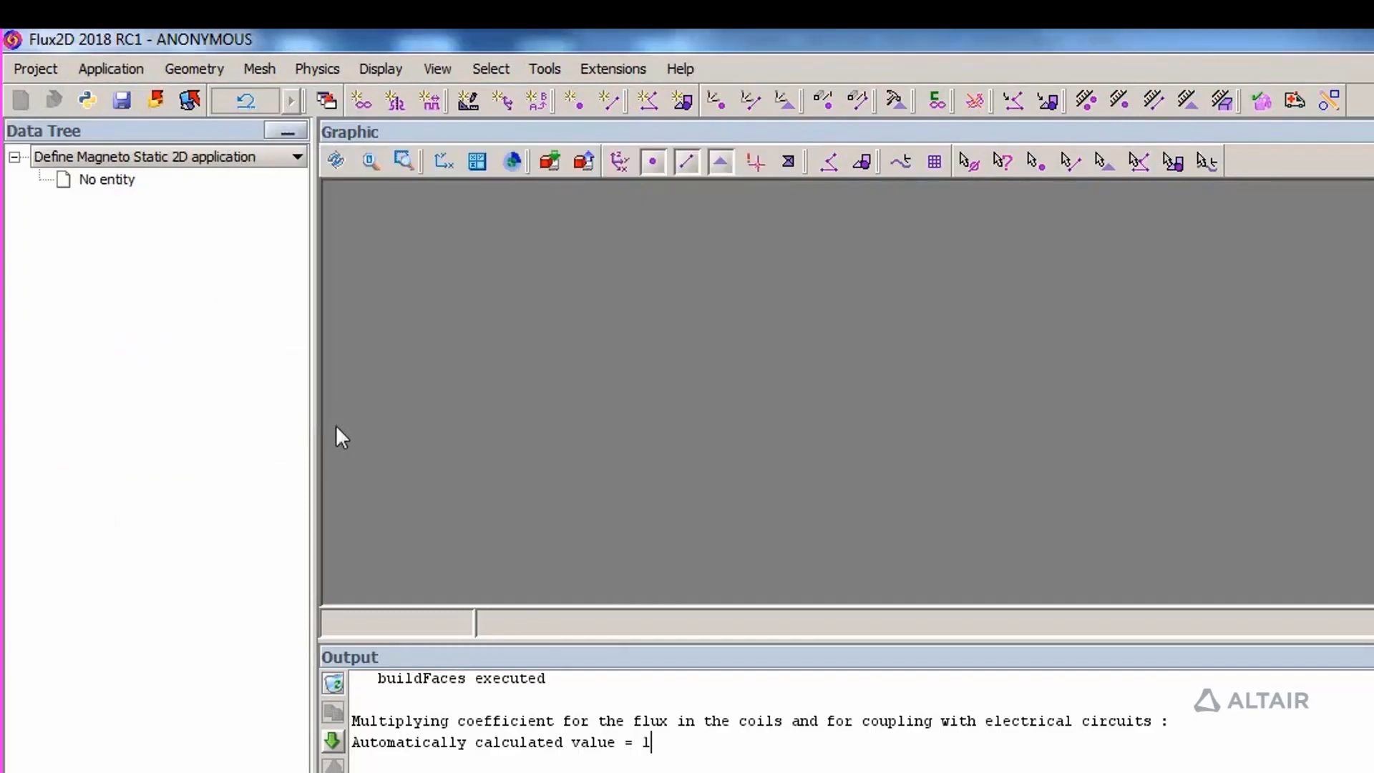
- Expand Physics in the data tree along with its Regions, Domain and Electric circuit folders
click(39, 219)
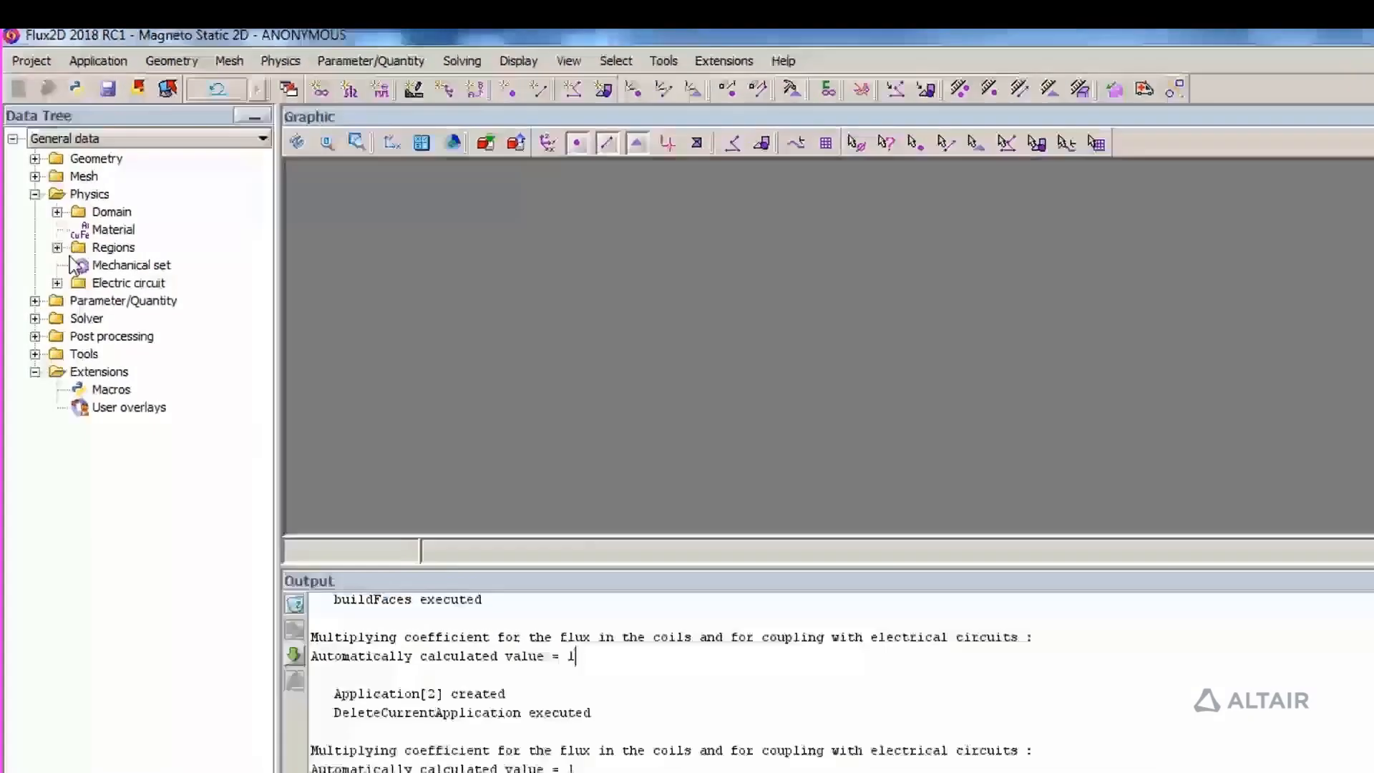
click(36, 158)
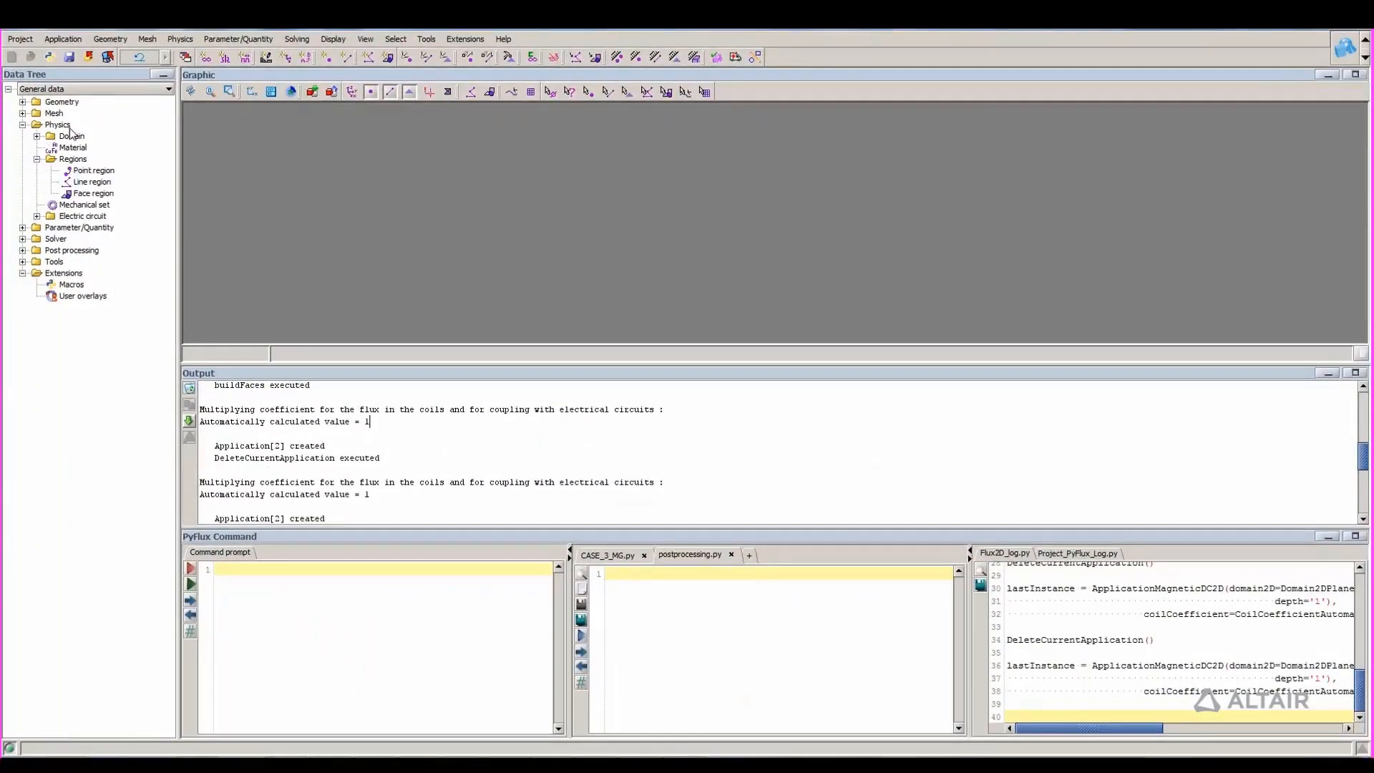
click(37, 136)
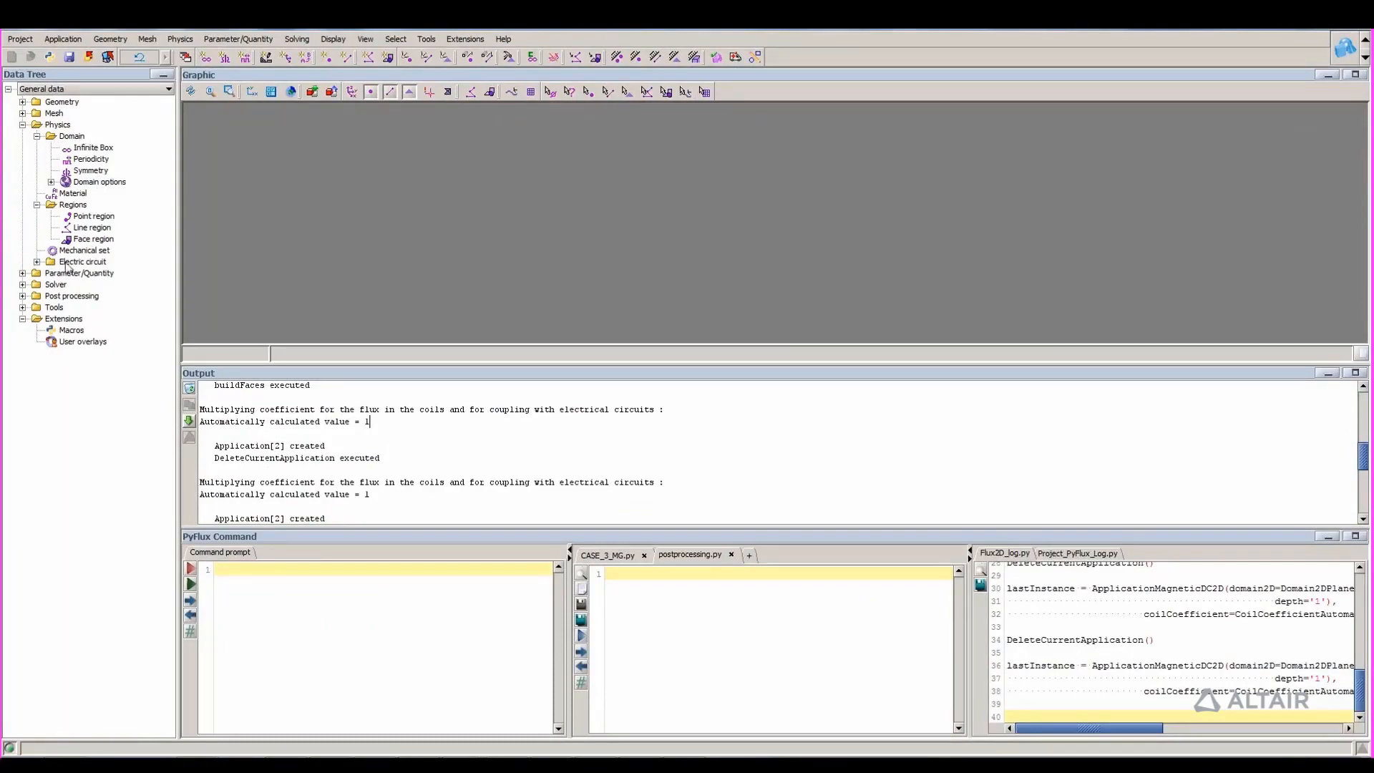
click(37, 262)
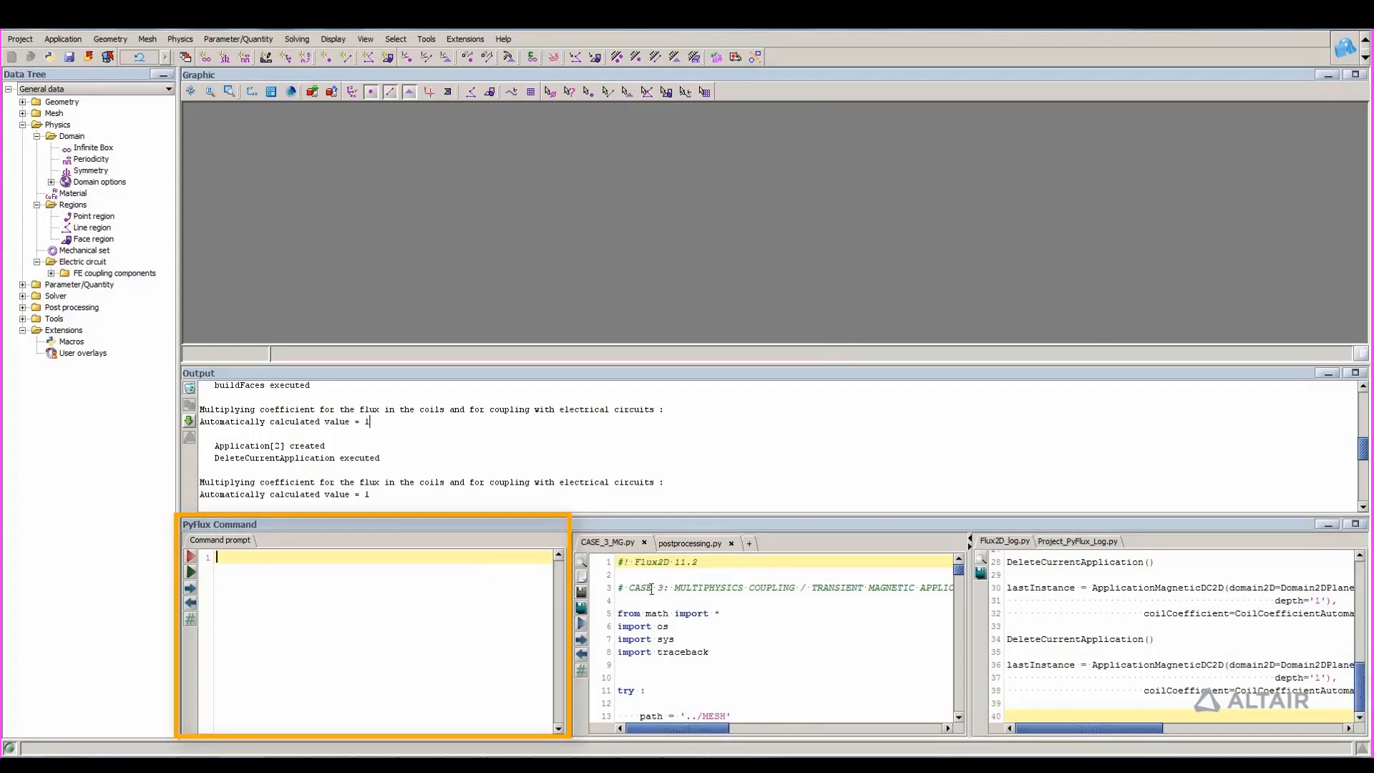
- Open the creation of a new command file, close it without saving, and show the Project_PyFlux_Log.py log
click(582, 578)
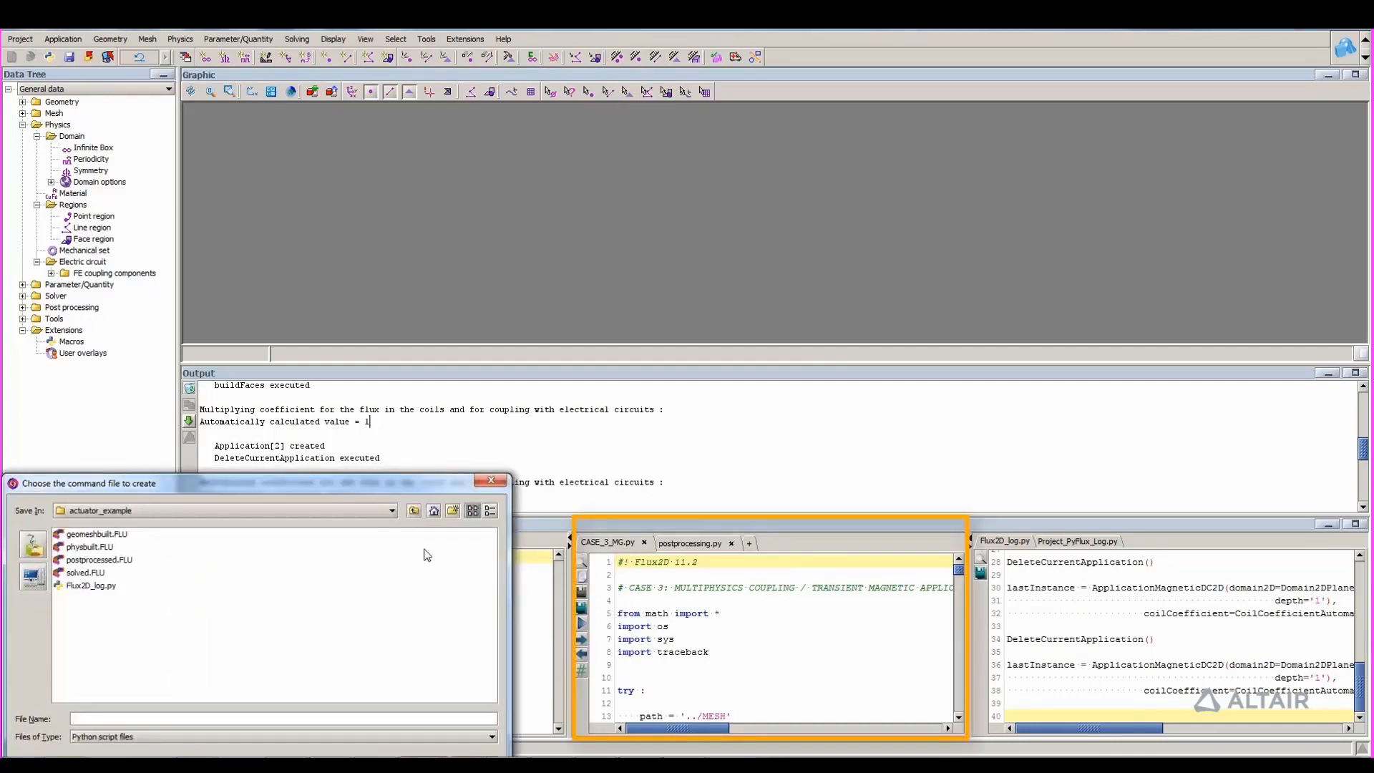
click(491, 480)
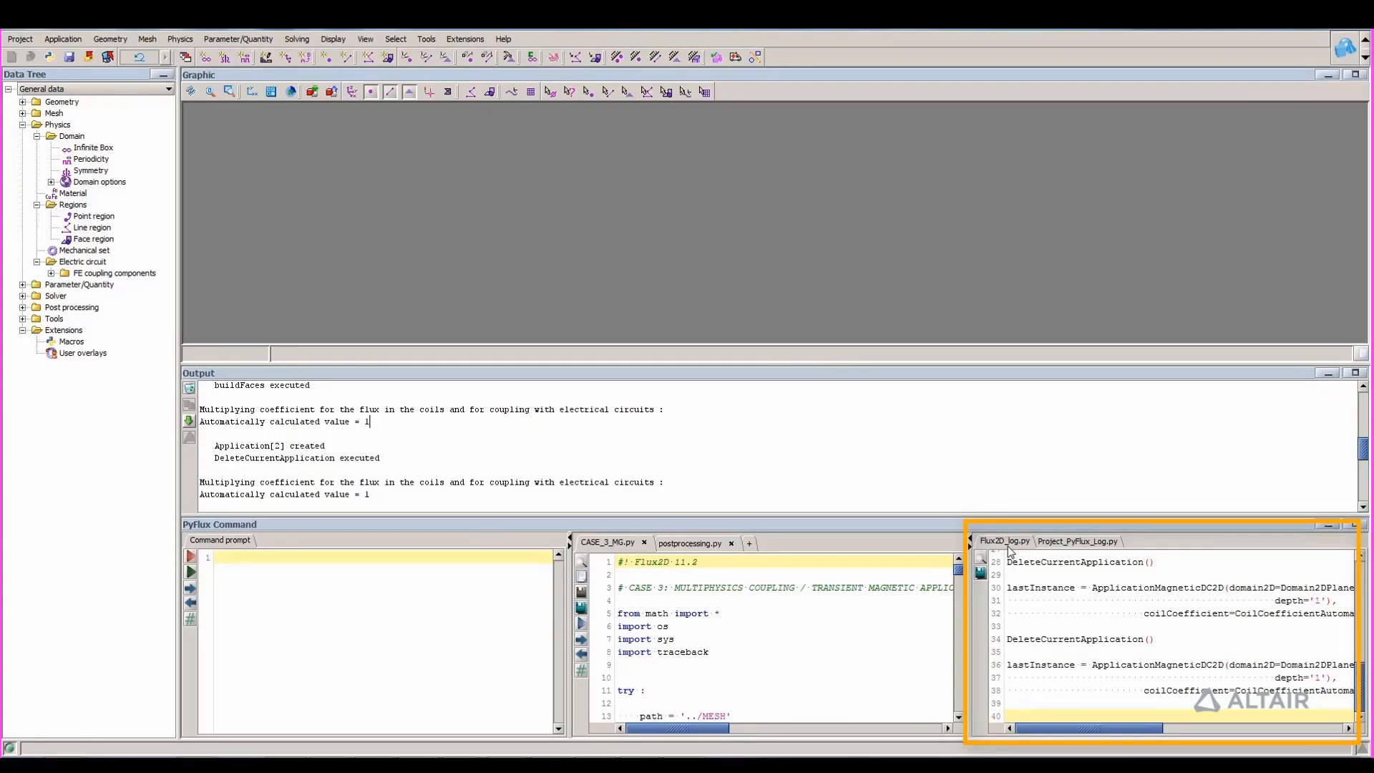
click(1071, 544)
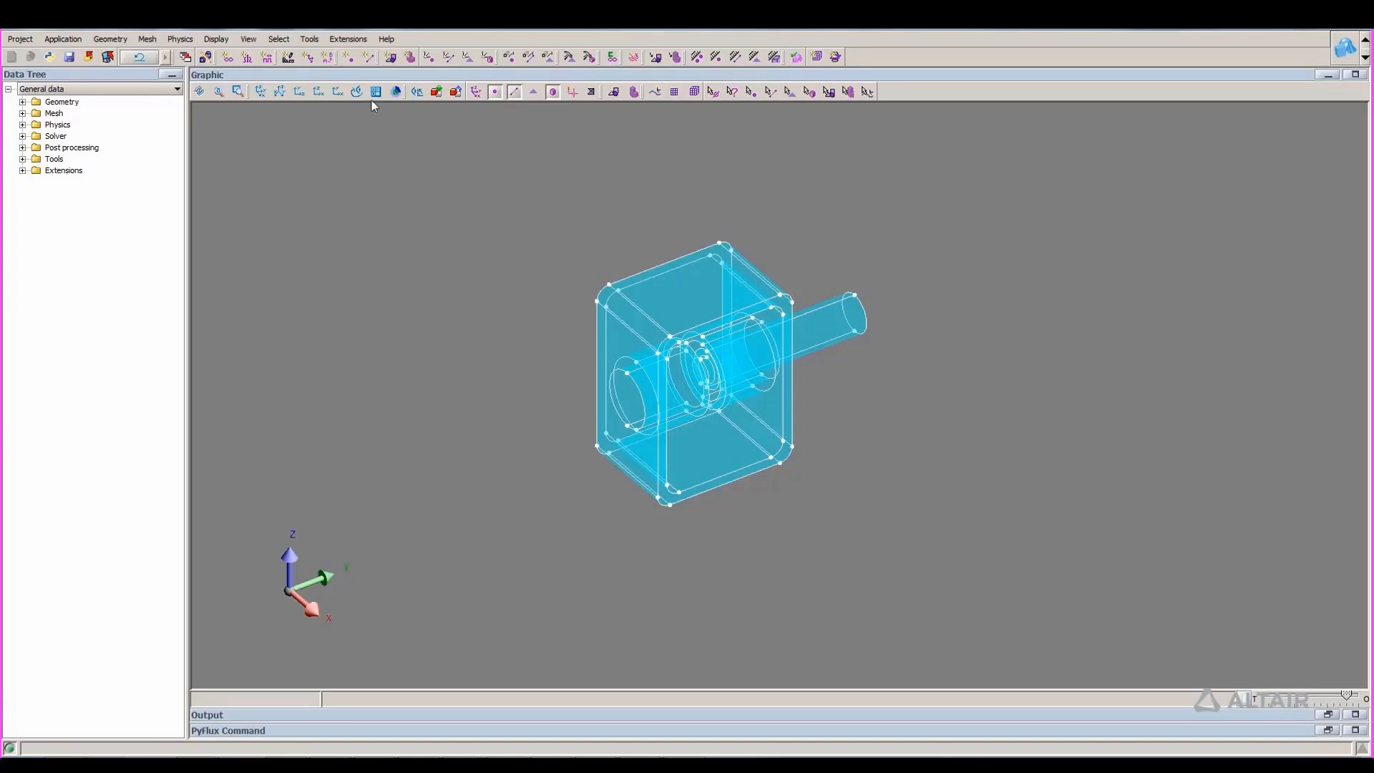
- View the Infinite box commands offered among the geometry operations
click(119, 42)
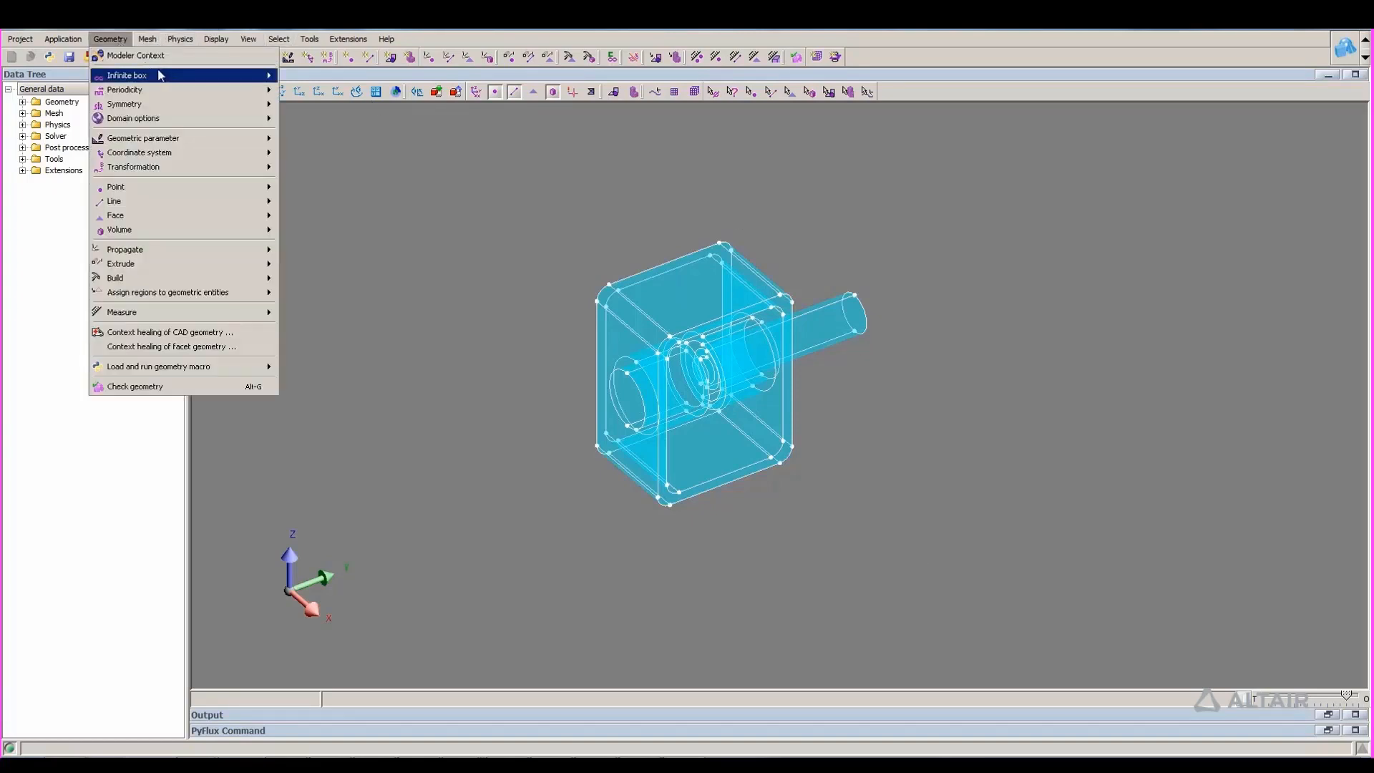
mouse_move(163, 75)
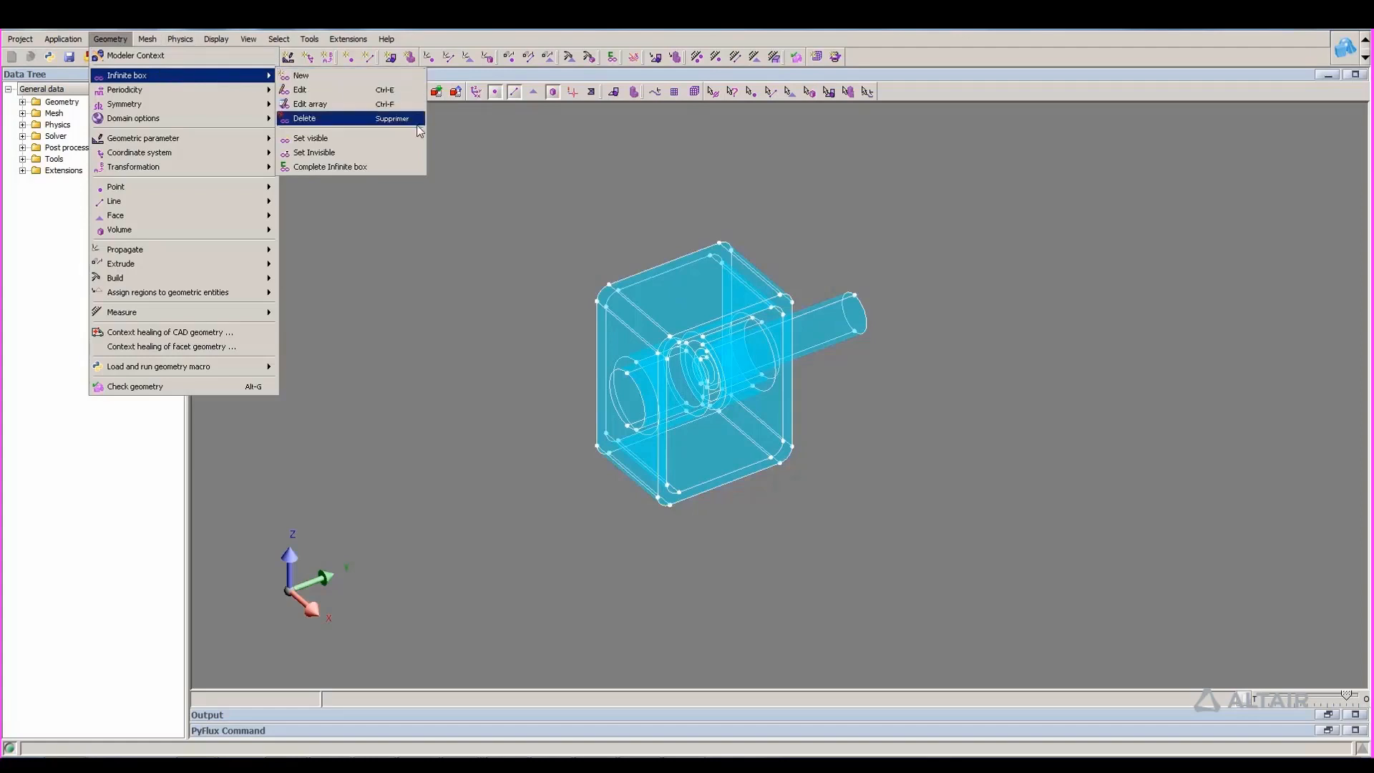
click(362, 270)
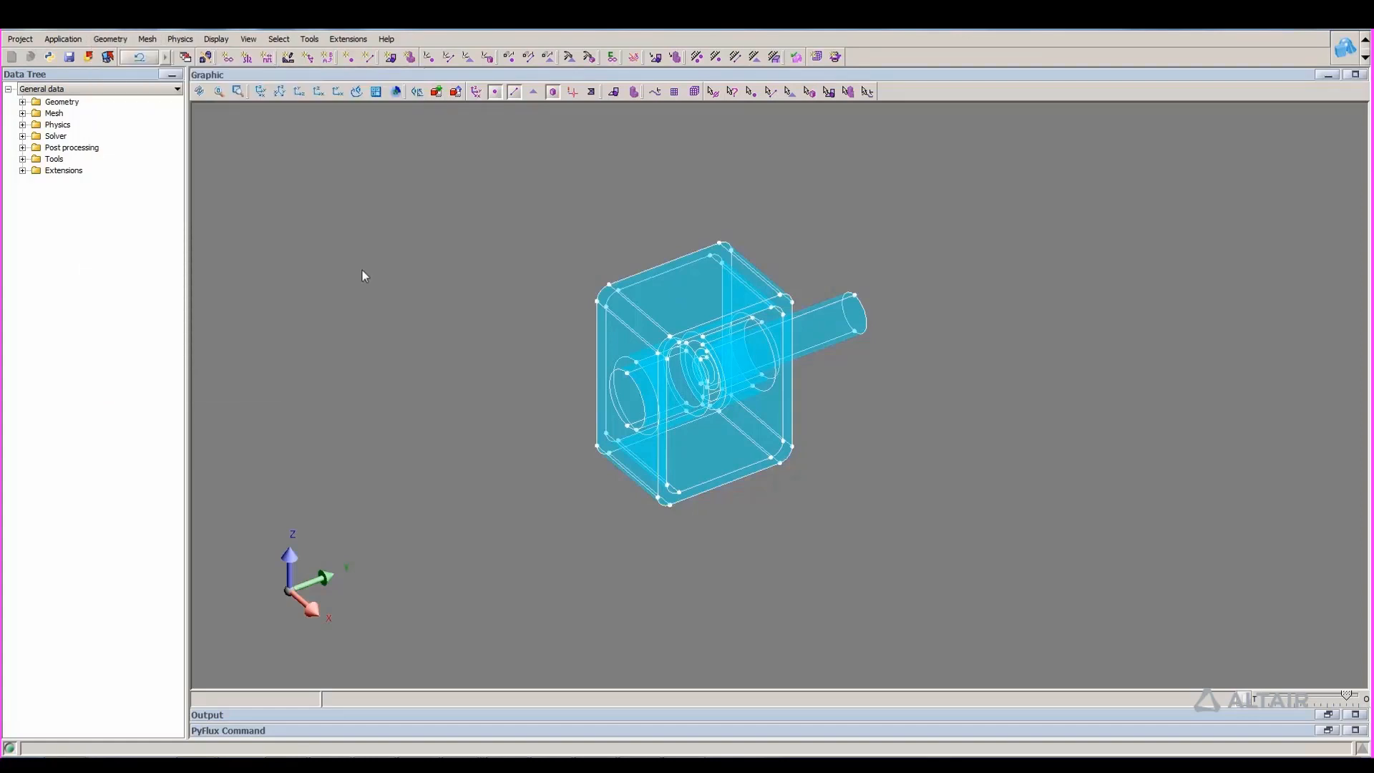
- Expand Geometry and Domain in the data tree, view the commands for Infinite Box, and start creating a new infinite box
click(23, 102)
click(37, 113)
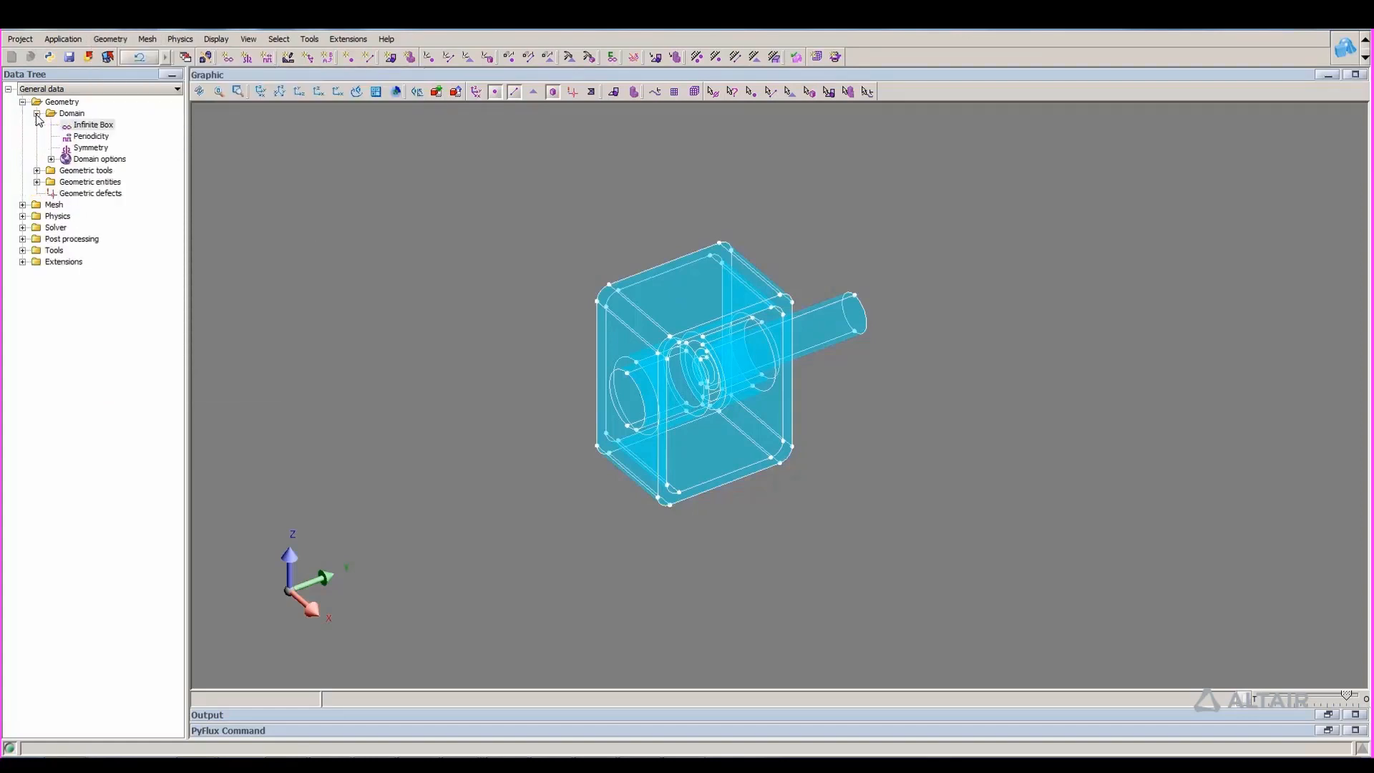
right_click(107, 129)
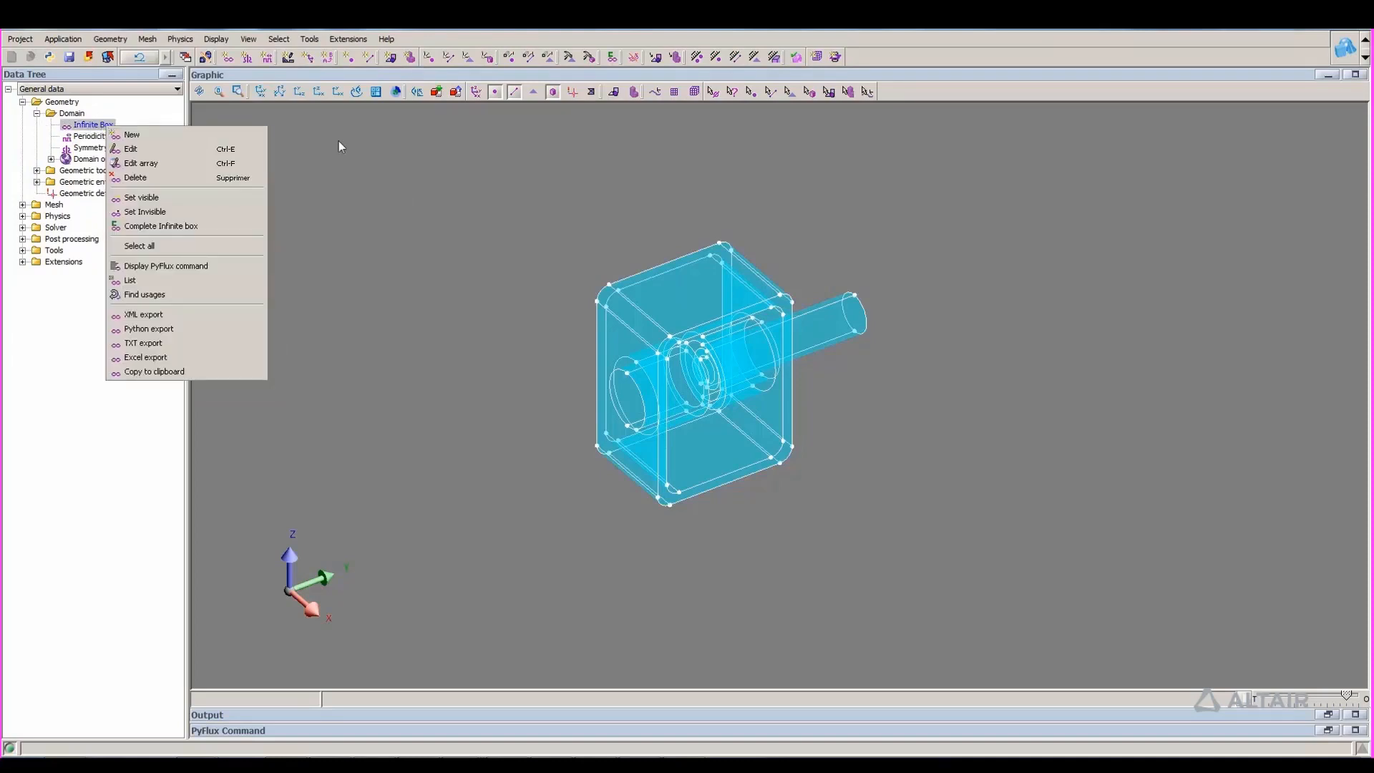
click(376, 178)
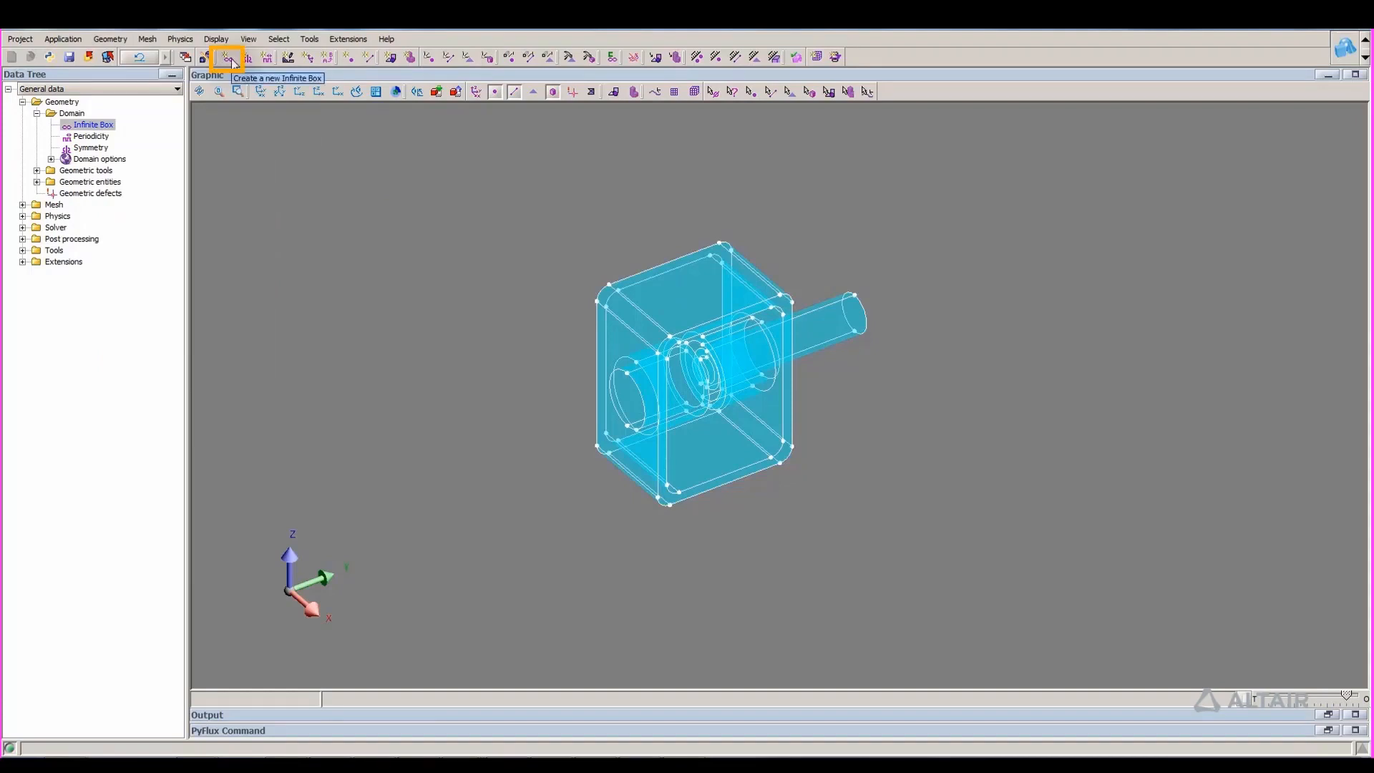
click(228, 58)
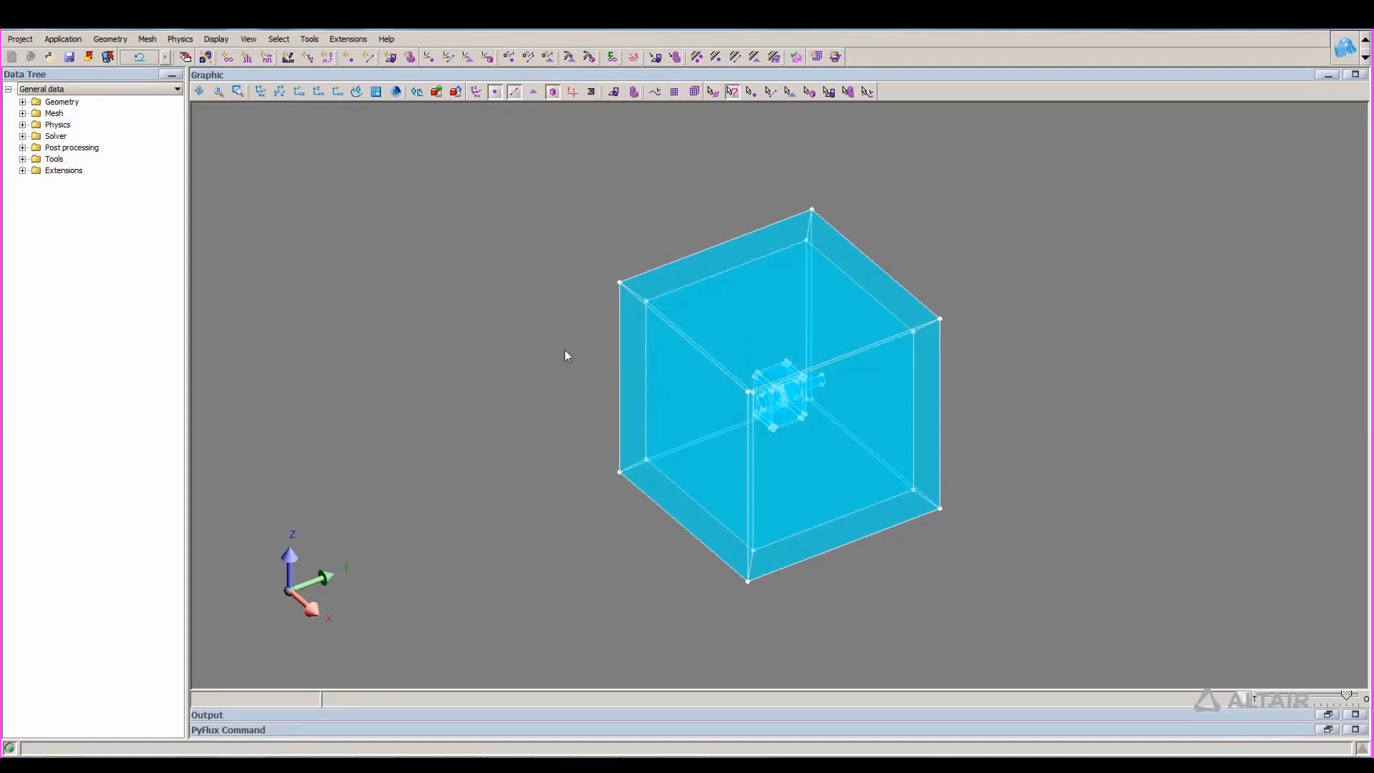
- View the available mesh commands, switch to the Mesh context and mesh the domain
click(147, 38)
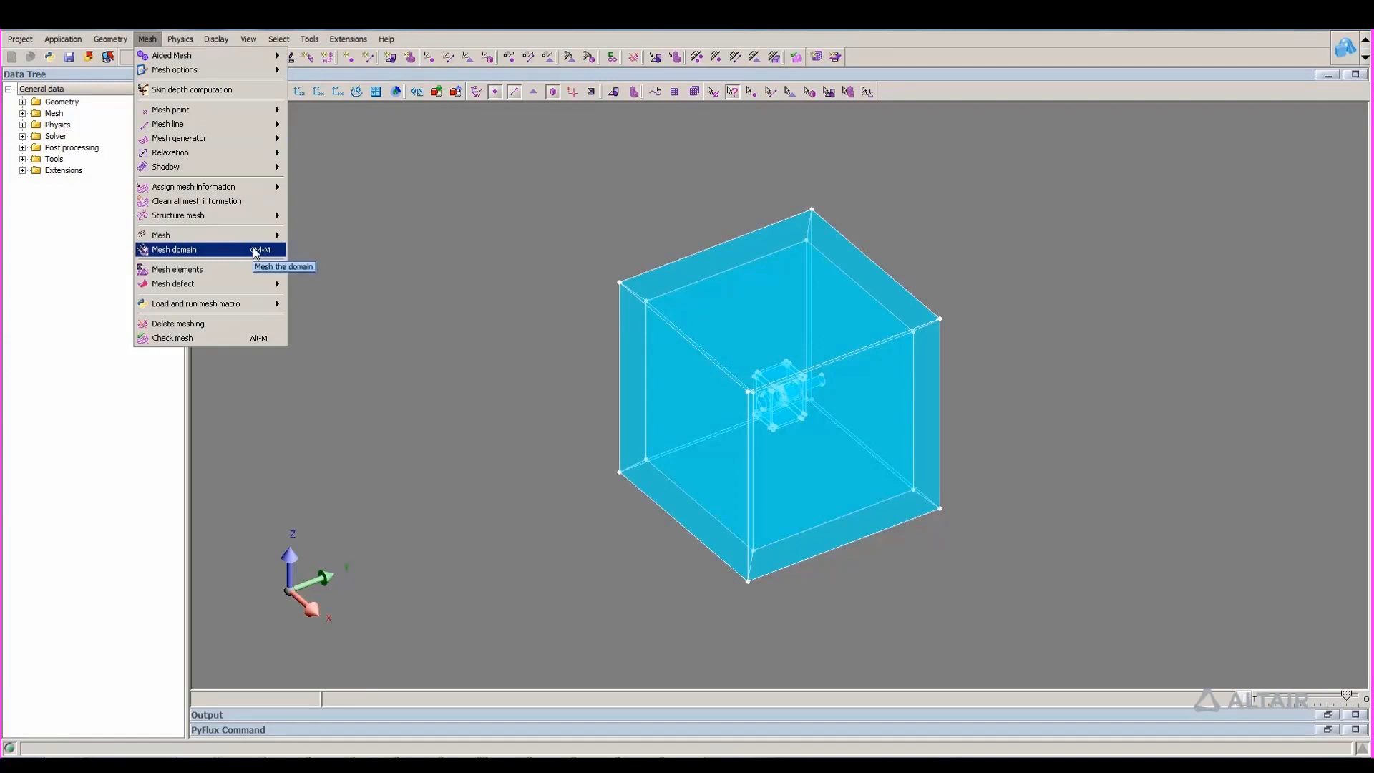
click(499, 260)
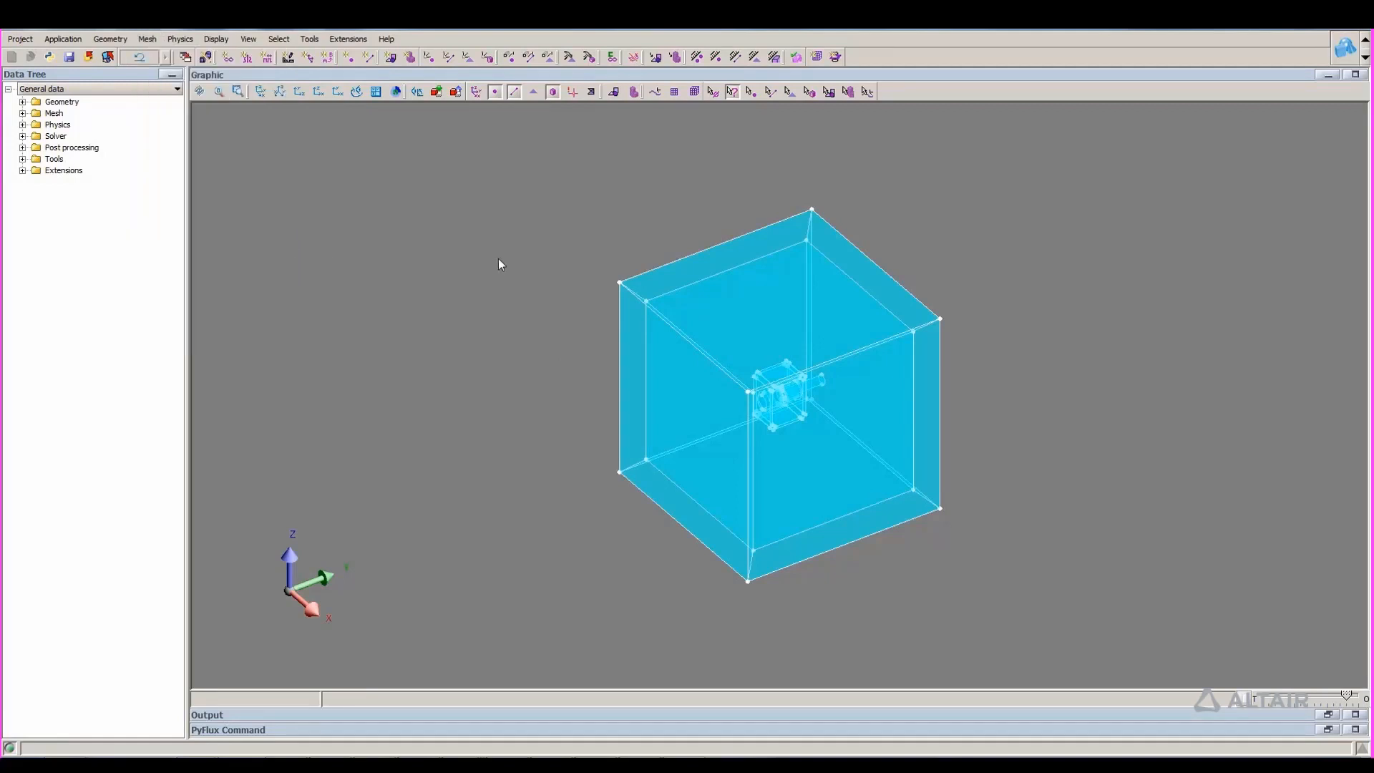
click(1346, 60)
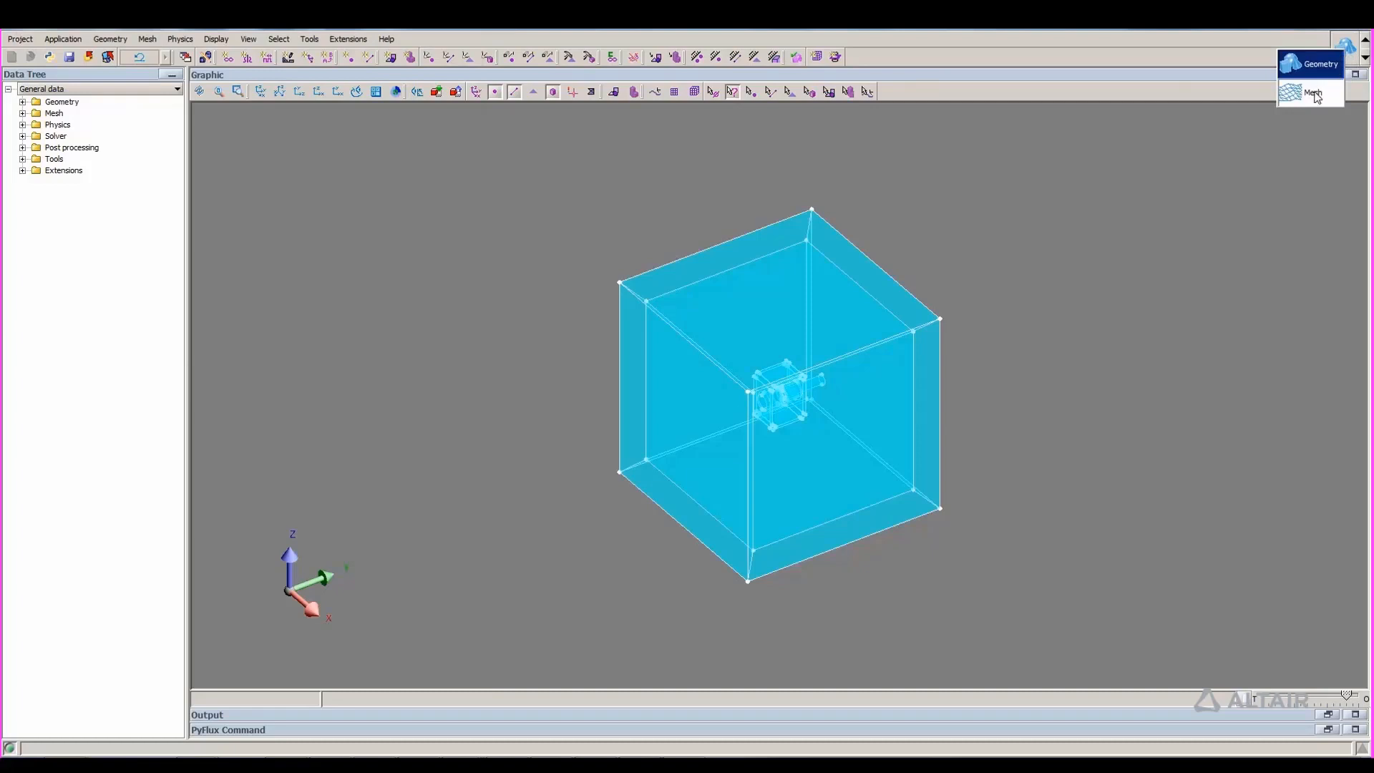
click(1318, 98)
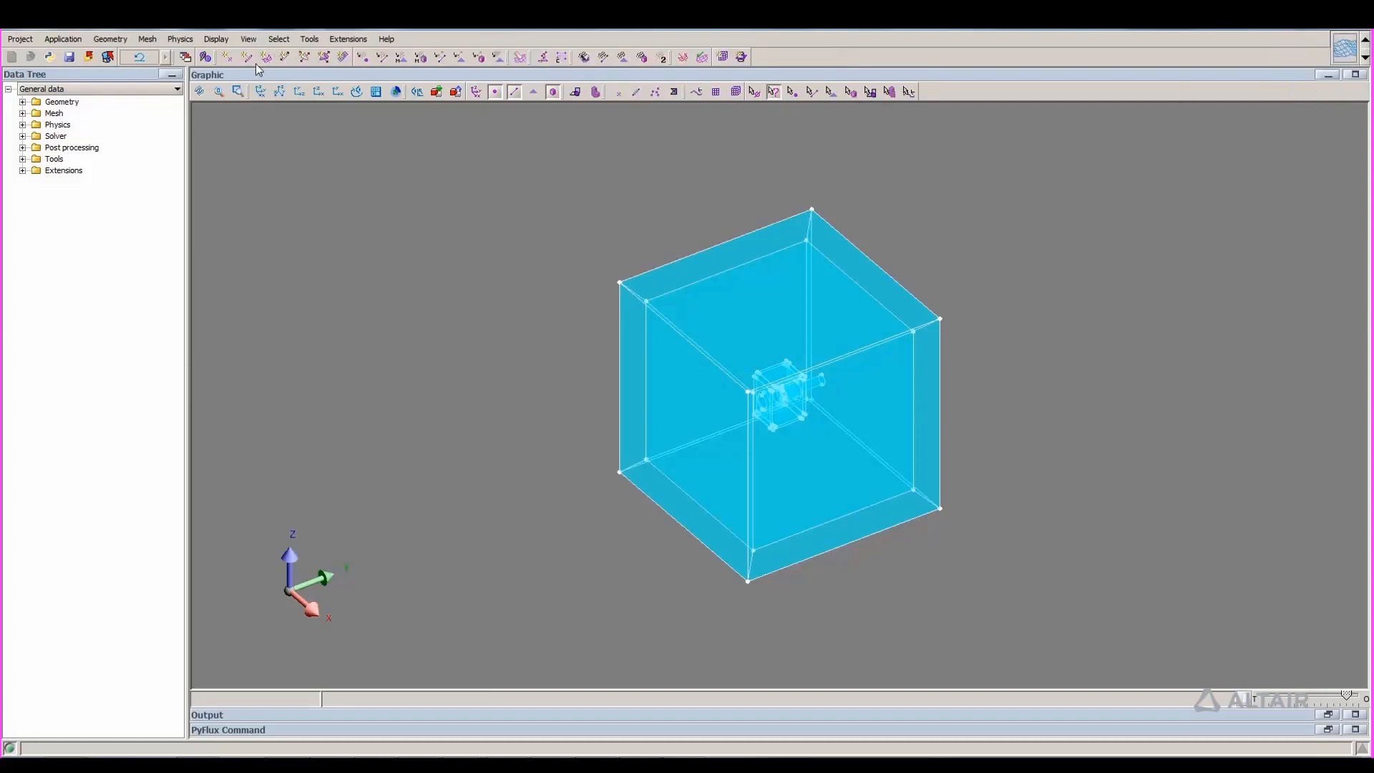
click(586, 61)
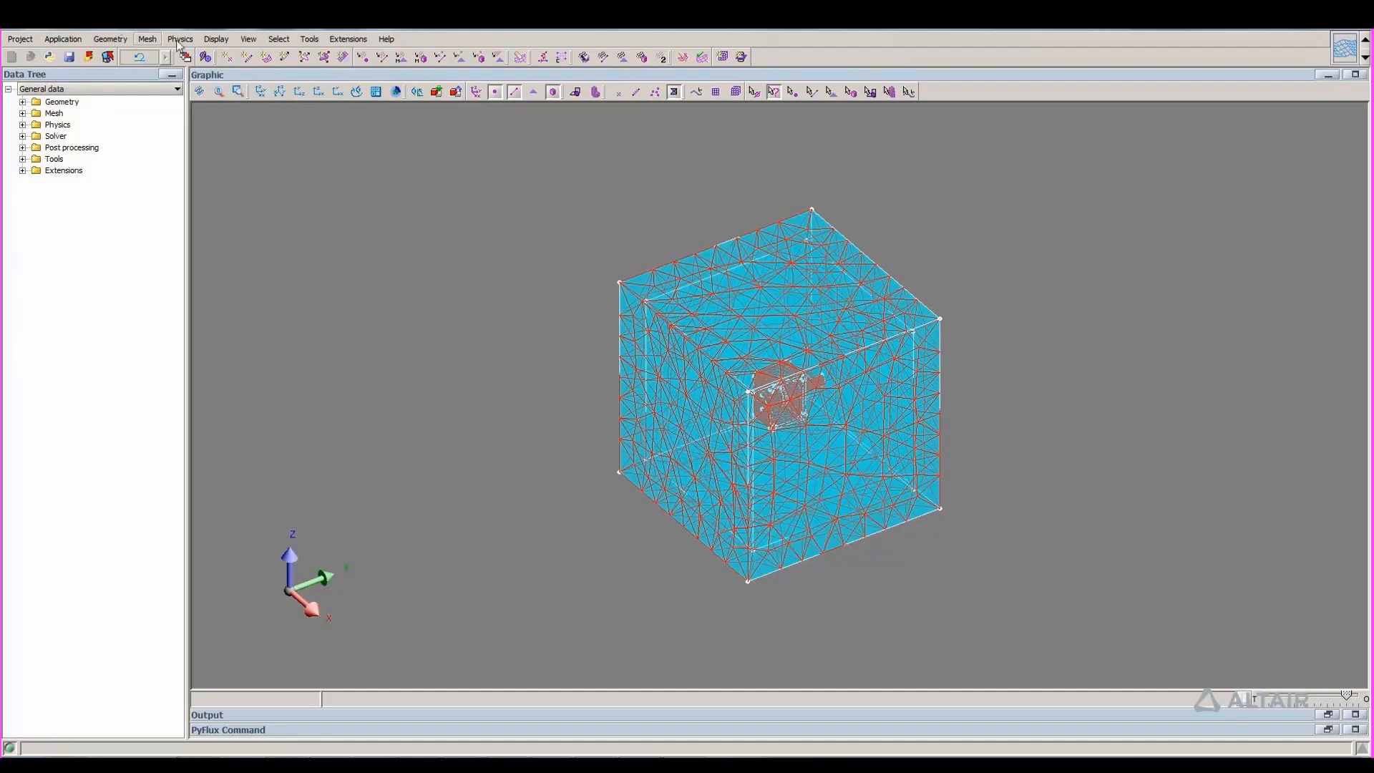
- Define a Magneto Static 3D application with automatic formulations and automatic finite element orders
click(64, 40)
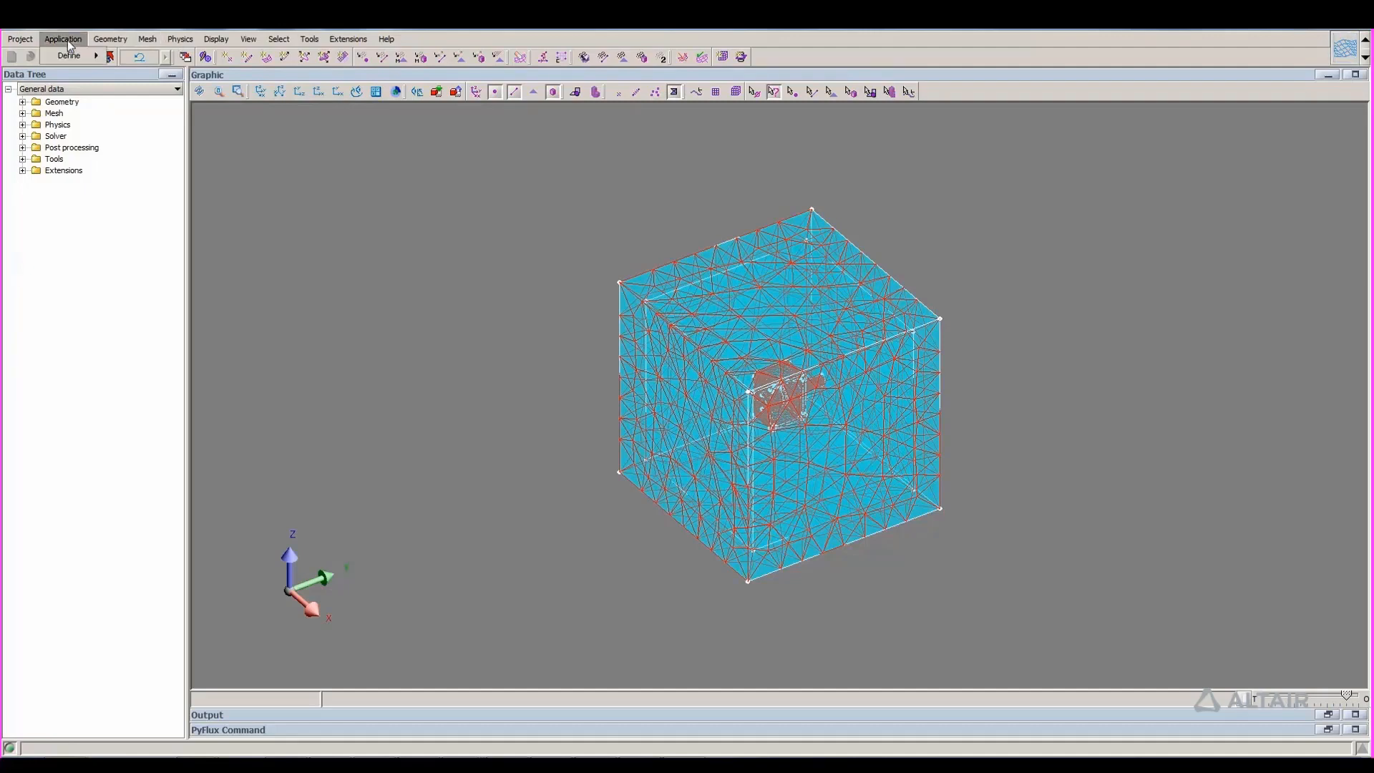
mouse_move(72, 55)
mouse_move(143, 55)
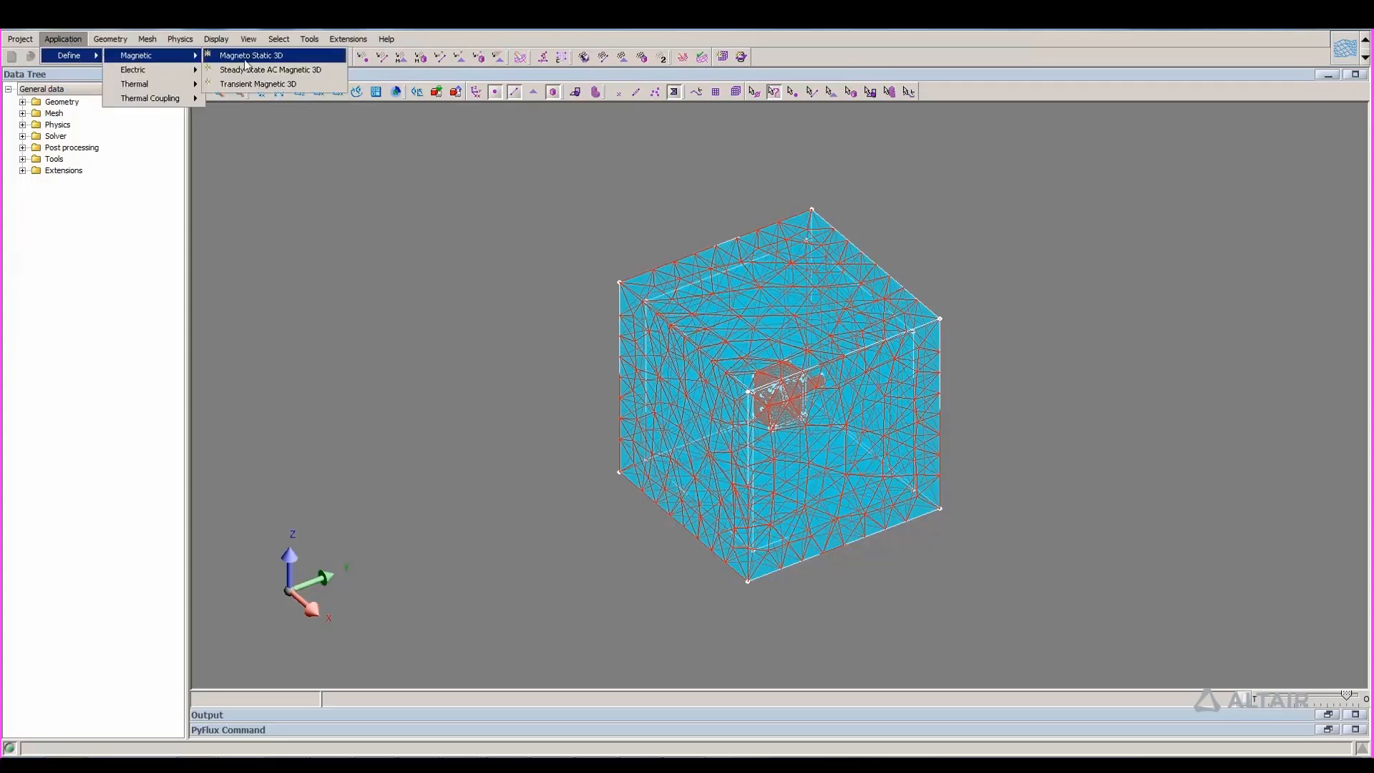
click(208, 57)
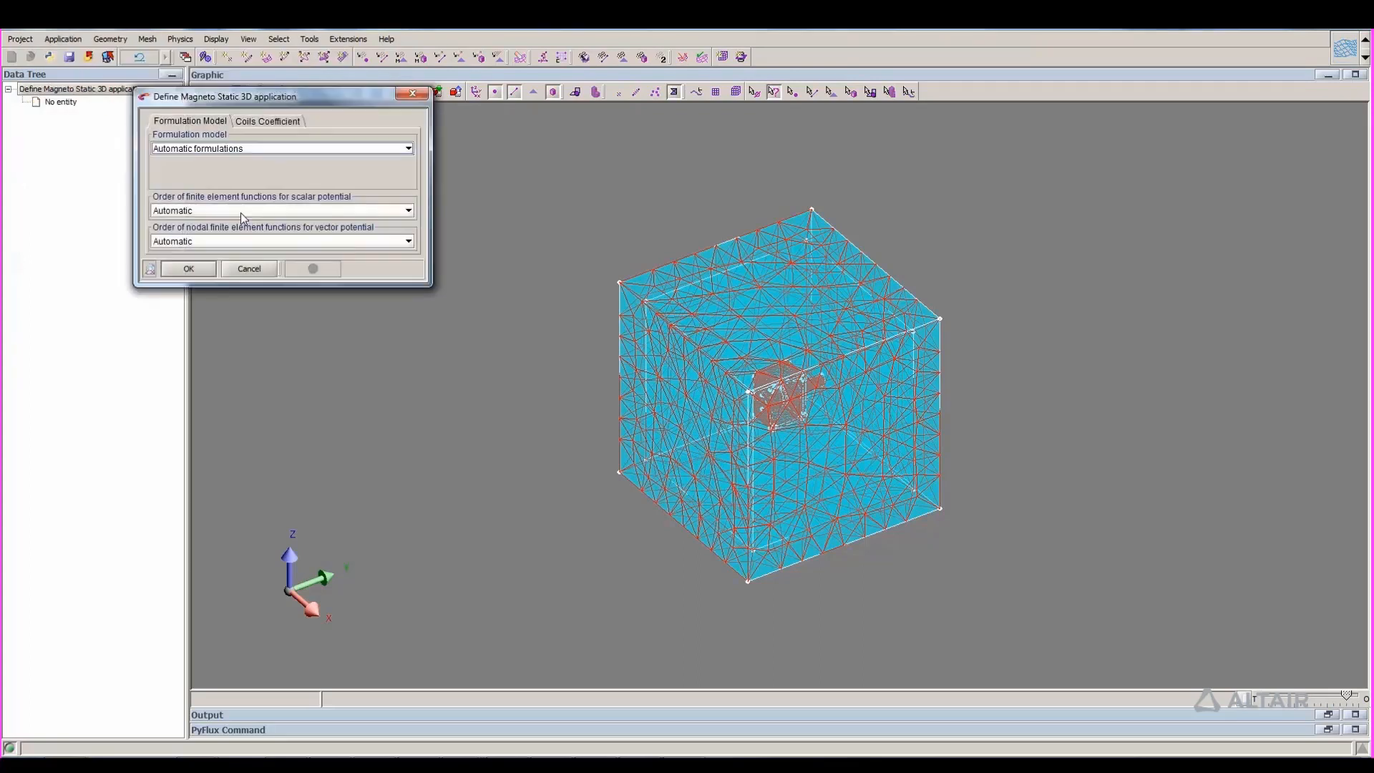
click(204, 271)
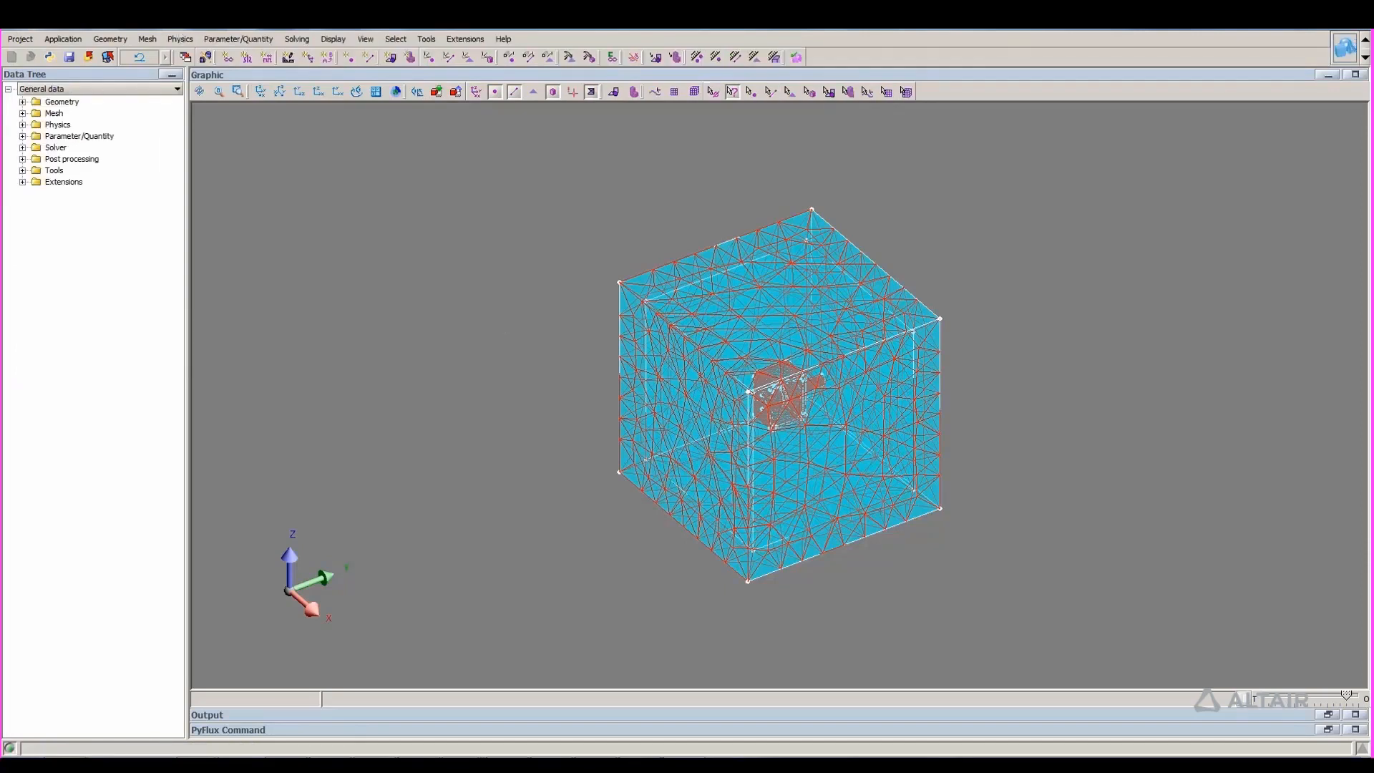
- Switch to the Physics context and view the commands offered for Physics and Solving
click(1346, 51)
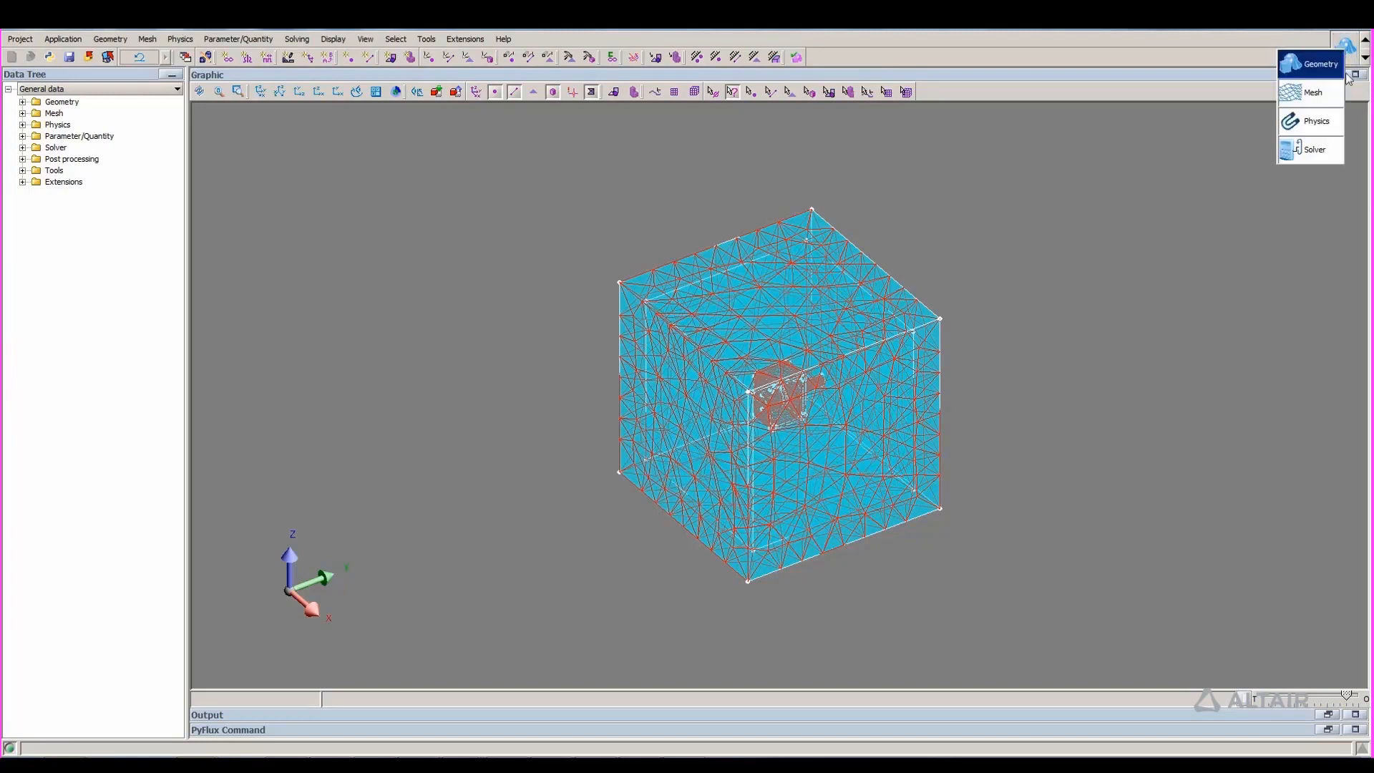
click(1316, 122)
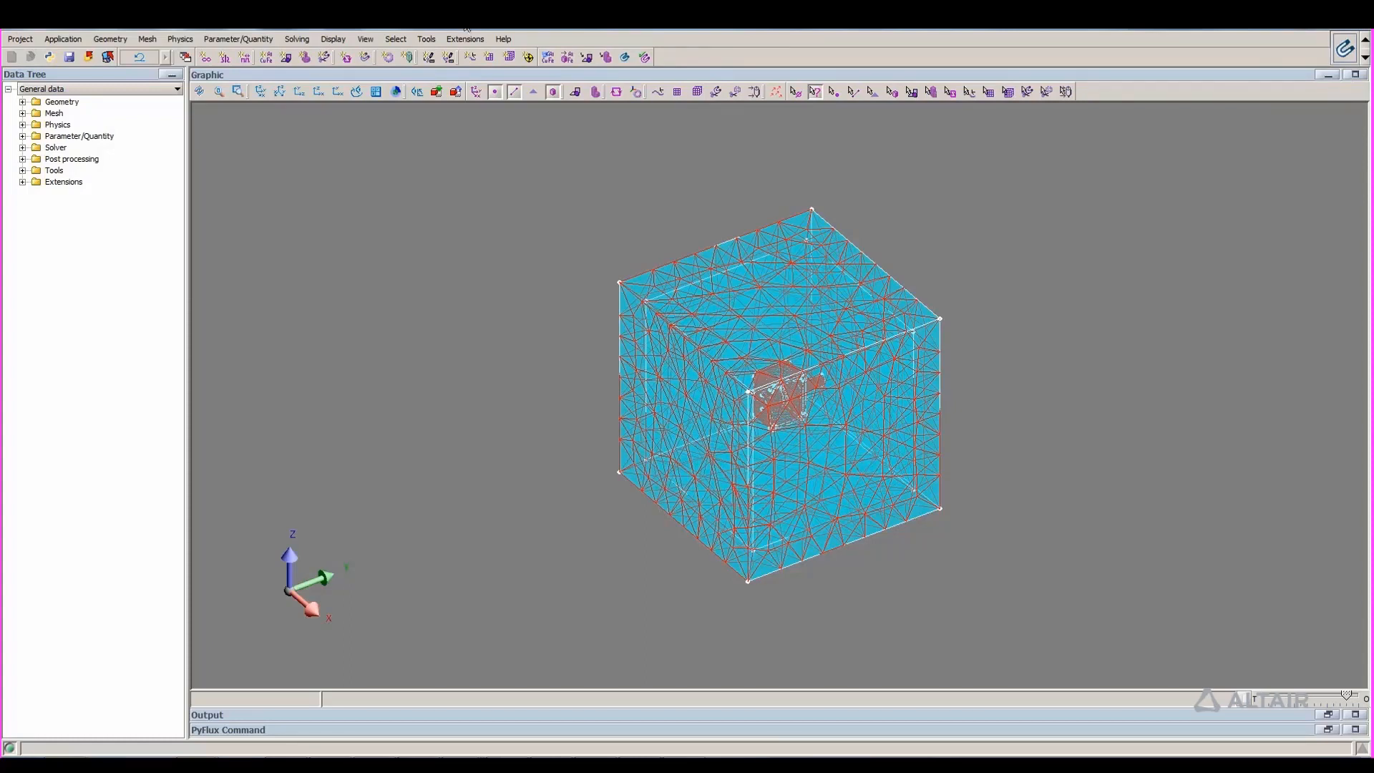
click(195, 40)
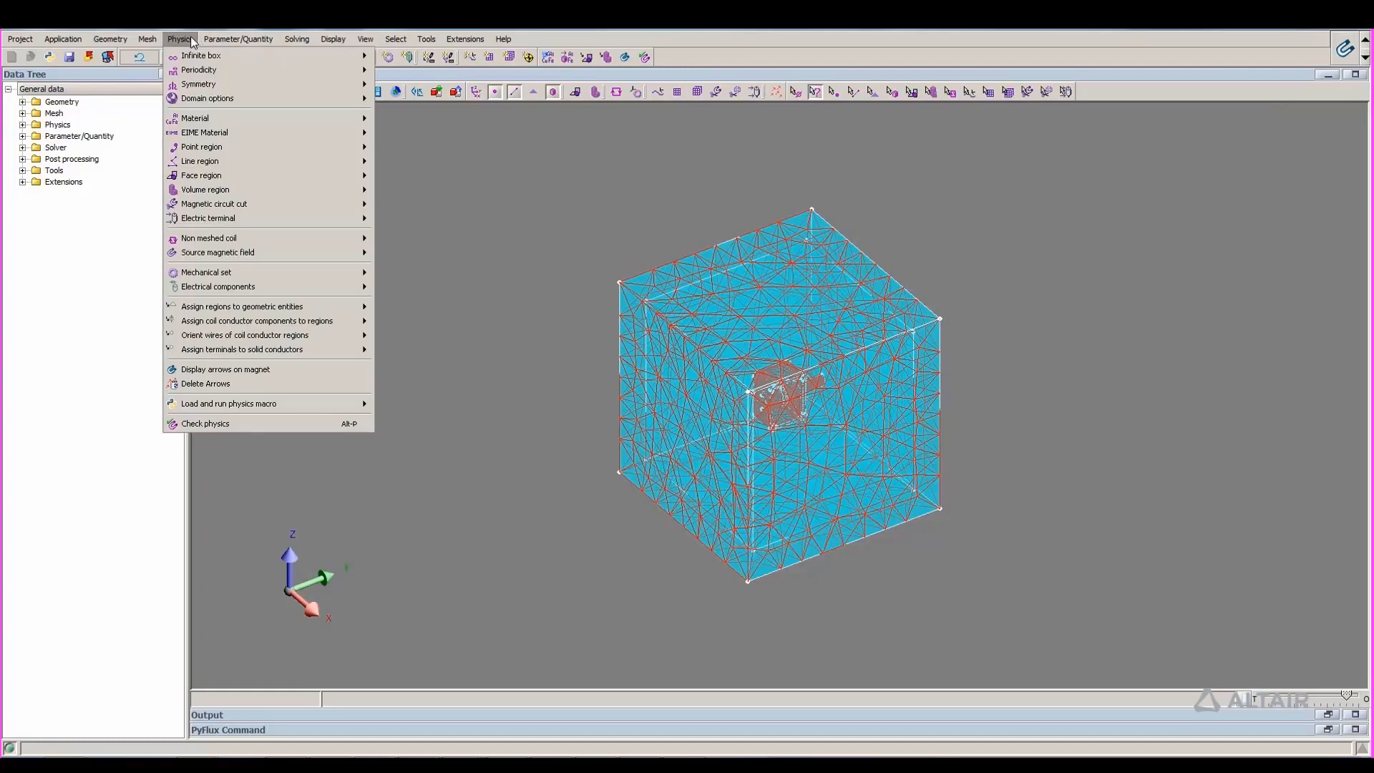
mouse_move(298, 38)
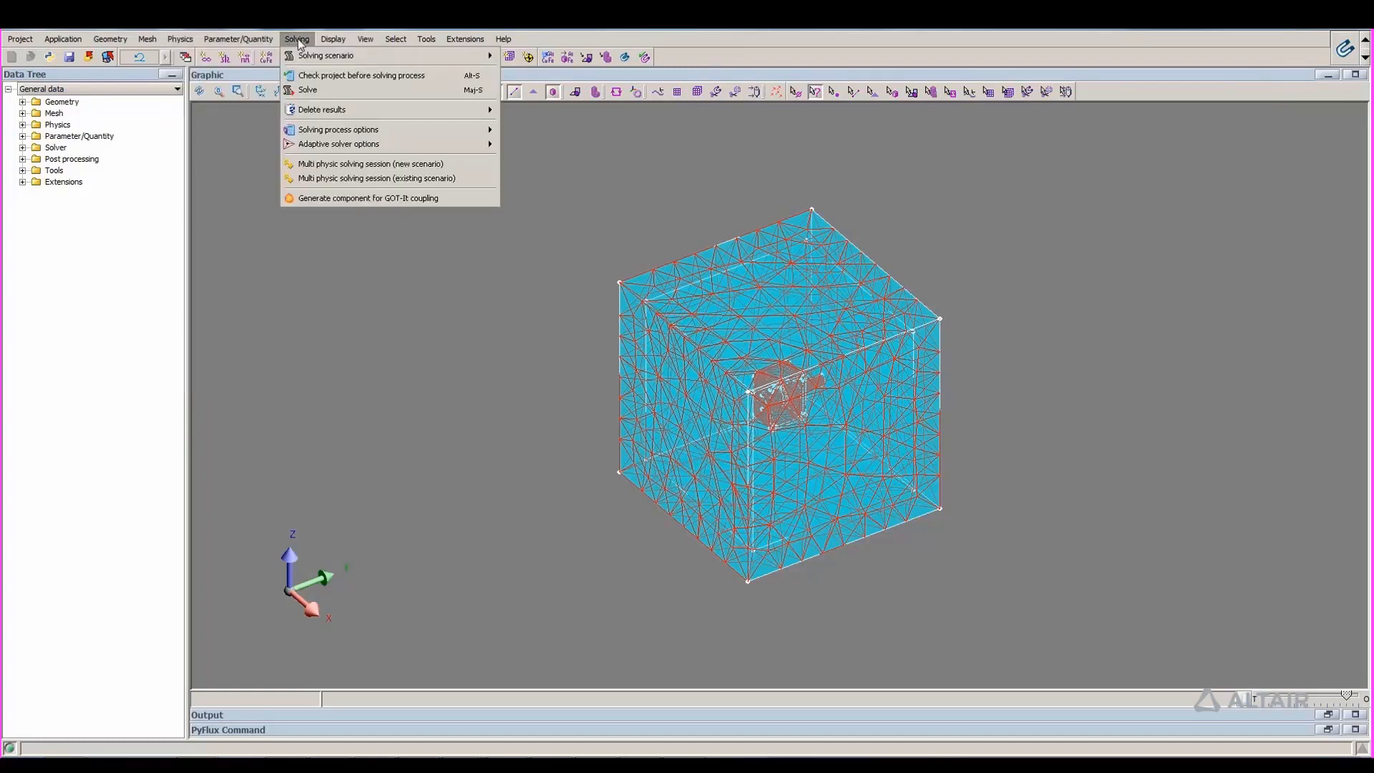
click(195, 189)
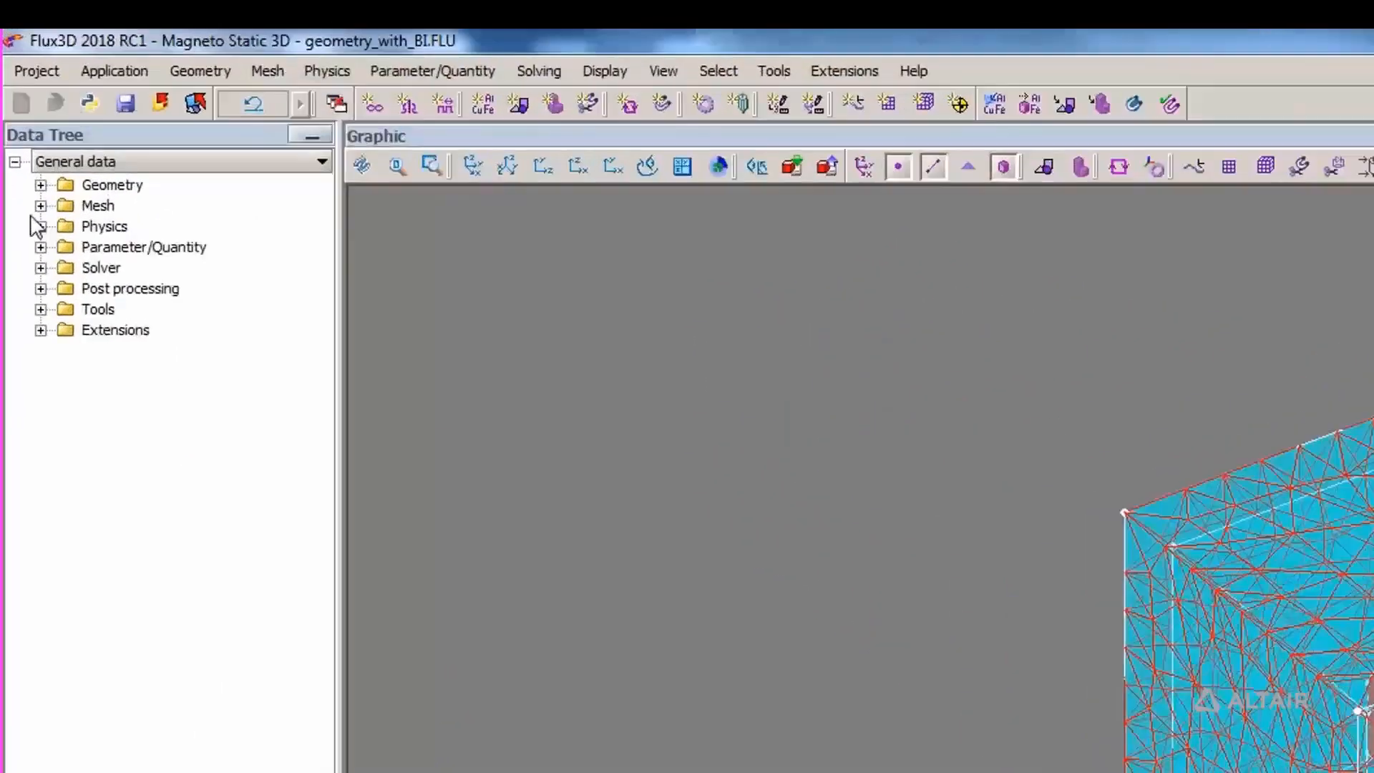
- Expand Physics and Solver in the data tree and switch to the Solver context
click(22, 125)
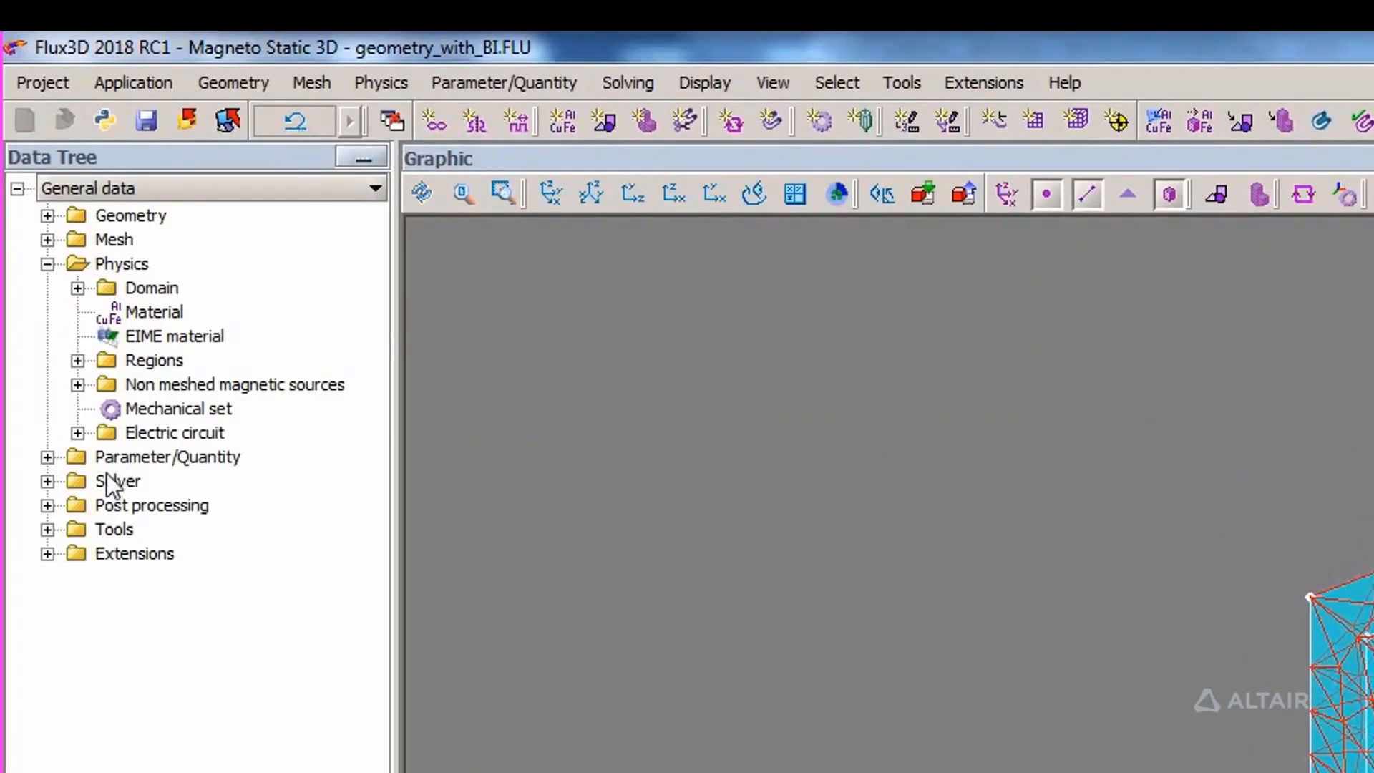
click(47, 481)
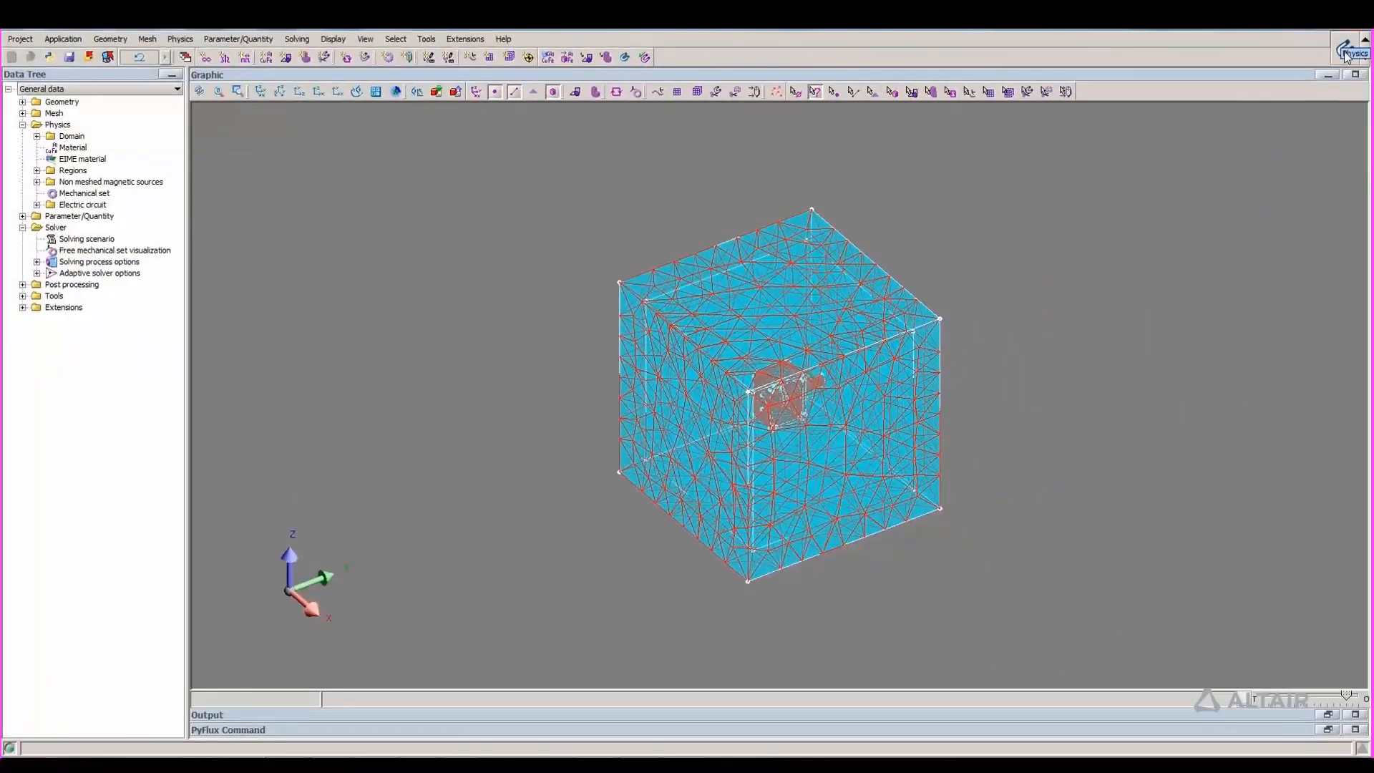
click(1345, 54)
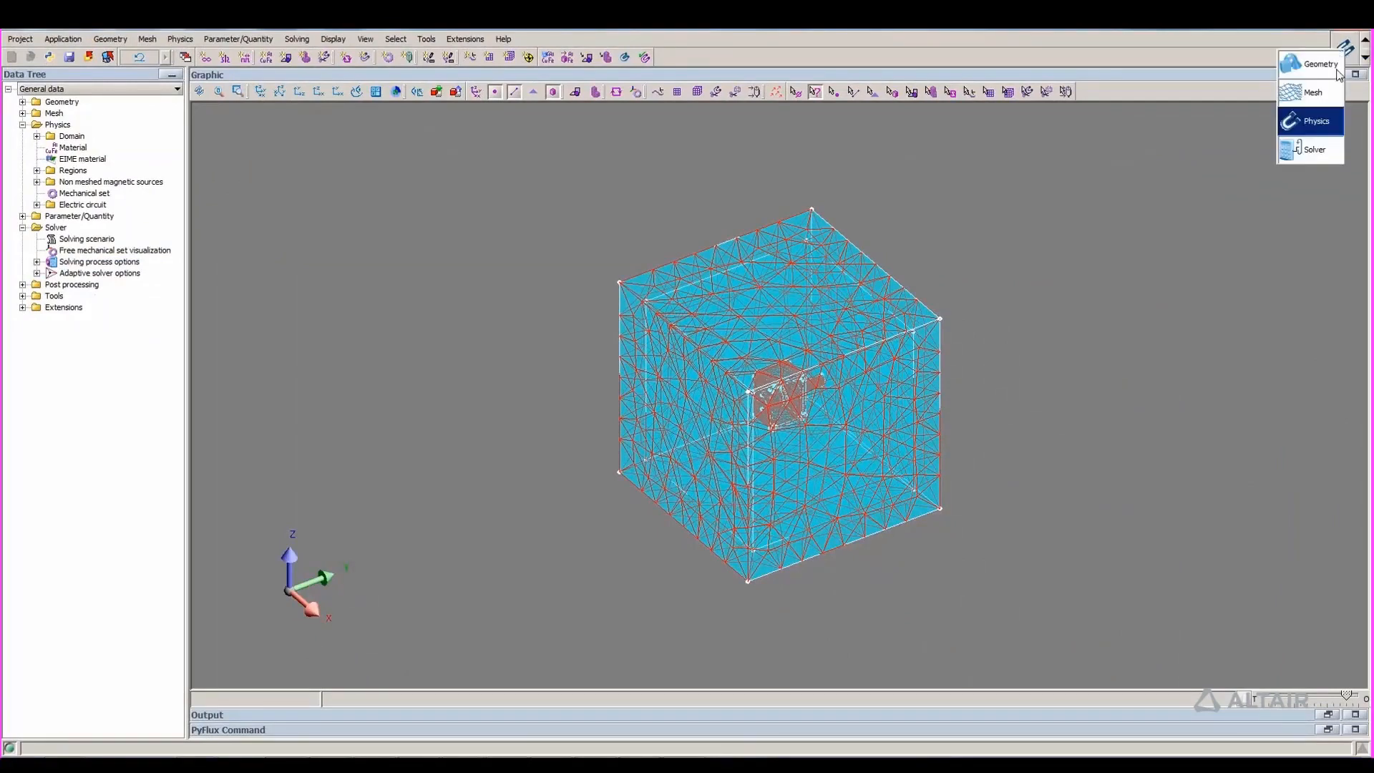
click(1318, 156)
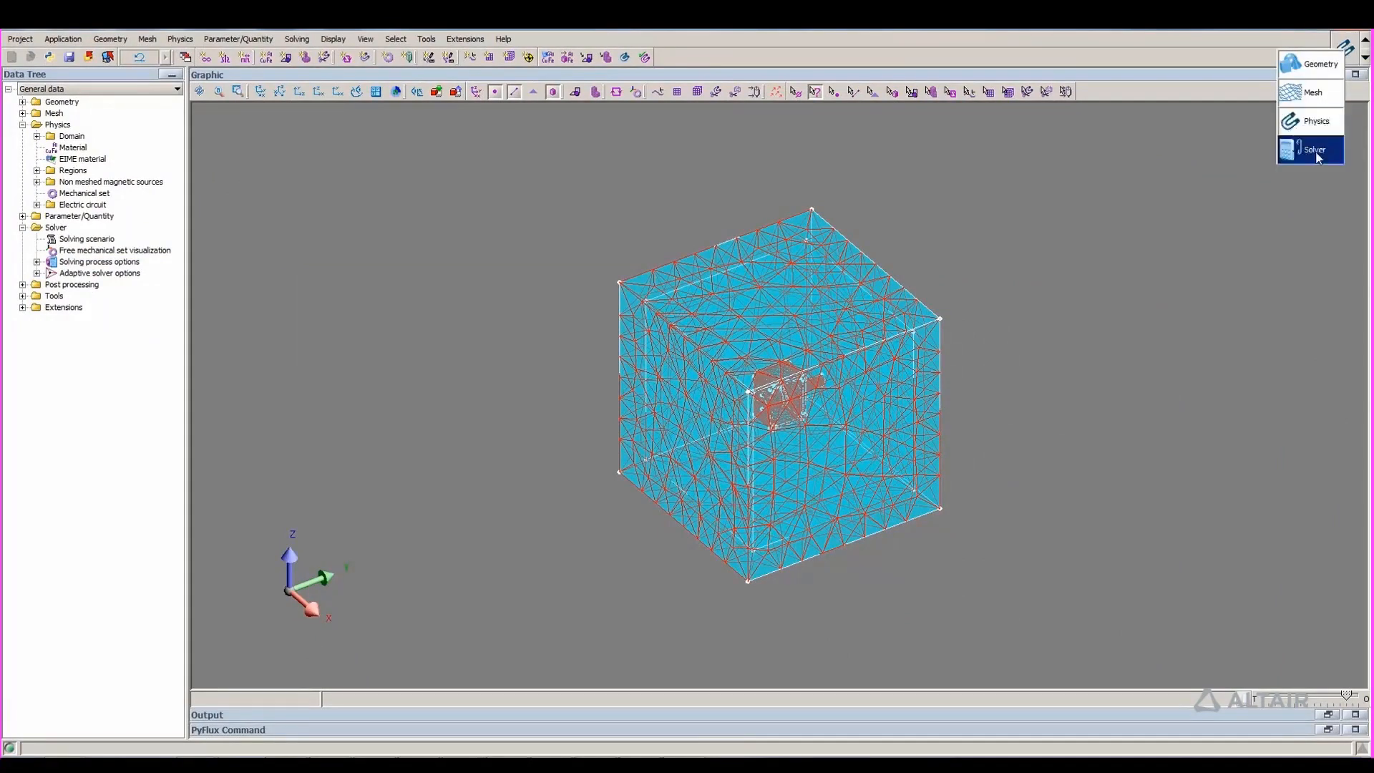
click(1318, 152)
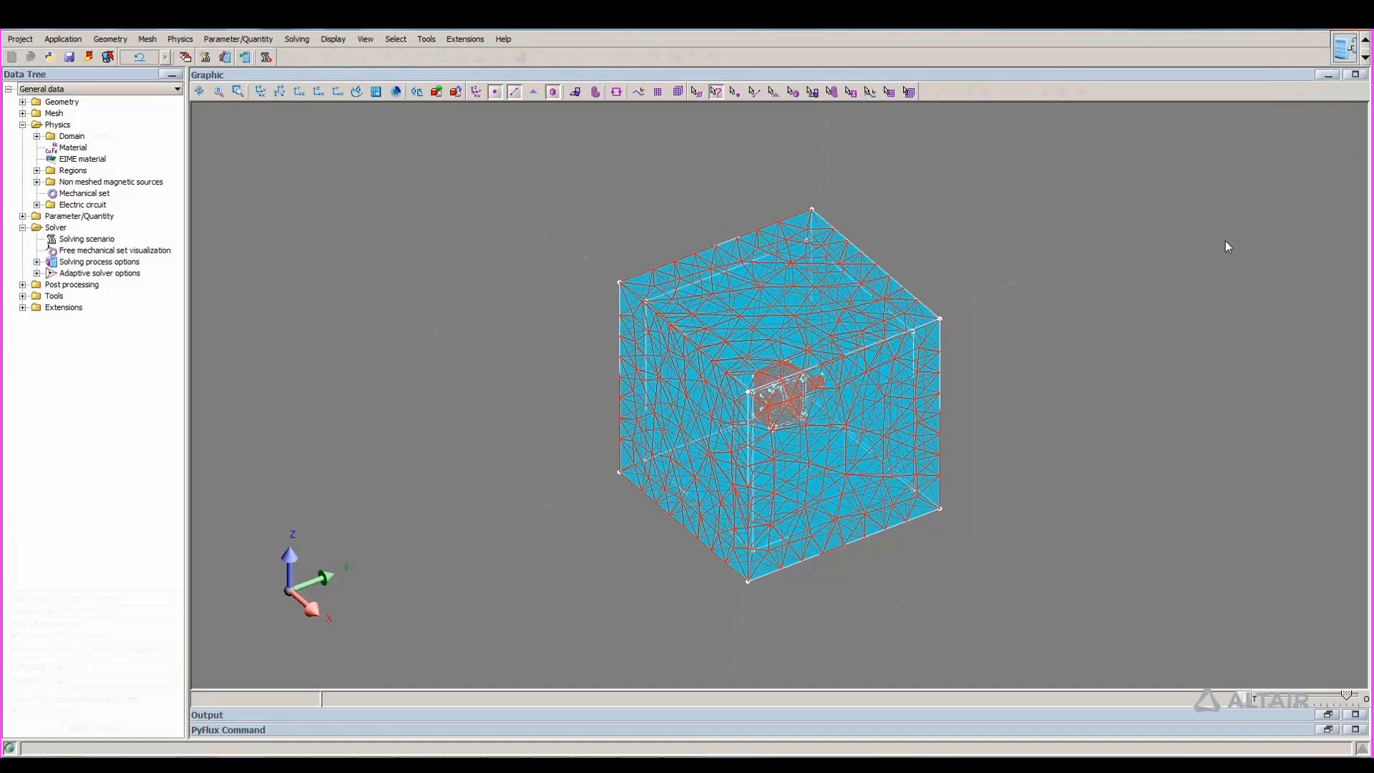